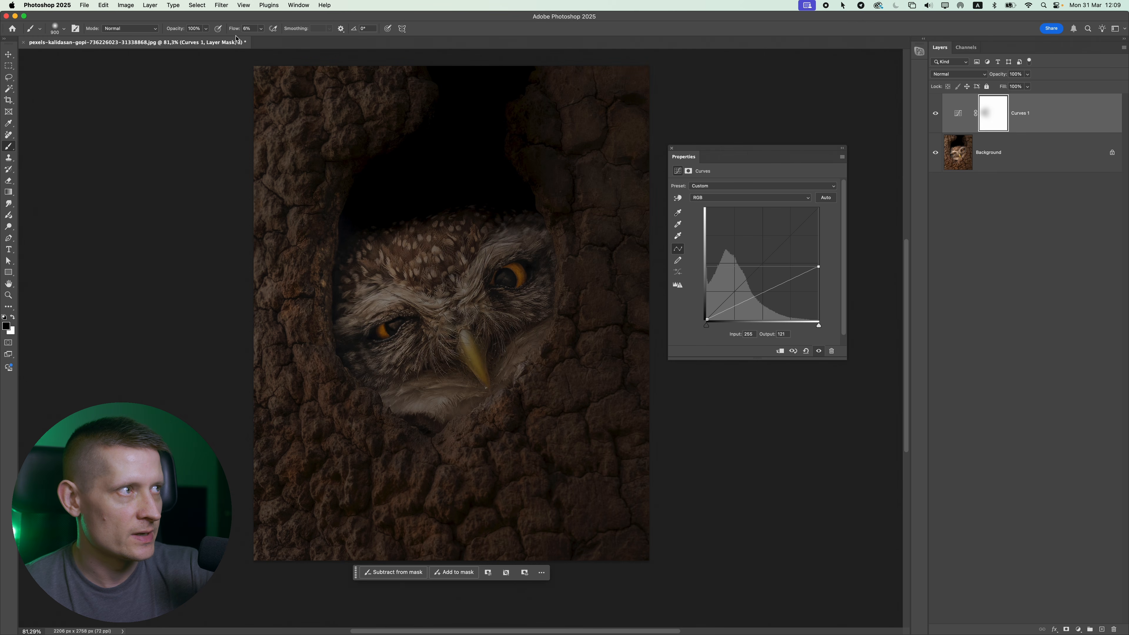
# - Paint black at 100% flow on the Curves 1 mask over the left bark, the face's lit side and, with a small brush, the right eye
pyautogui.click(982, 111)
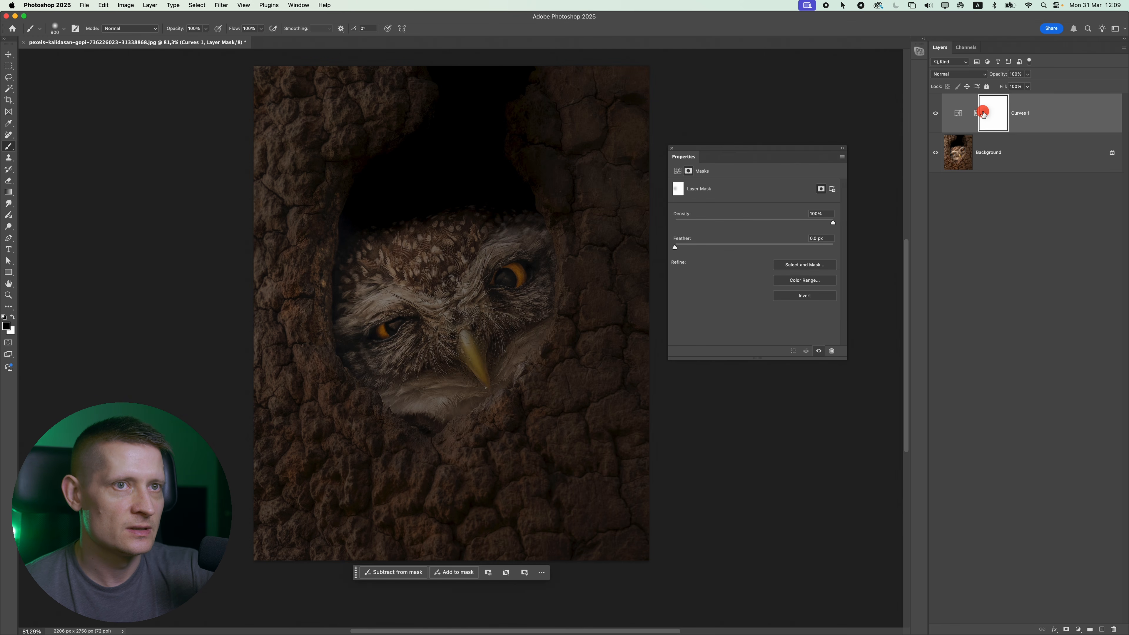
pyautogui.moveTo(318, 334)
pyautogui.mouseDown()
pyautogui.moveTo(265, 336)
pyautogui.moveTo(303, 348)
pyautogui.moveTo(374, 313)
pyautogui.moveTo(333, 308)
pyautogui.moveTo(260, 234)
pyautogui.moveTo(292, 135)
pyautogui.moveTo(267, 119)
pyautogui.moveTo(242, 249)
pyautogui.moveTo(260, 410)
pyautogui.moveTo(291, 421)
pyautogui.moveTo(413, 318)
pyautogui.mouseUp()
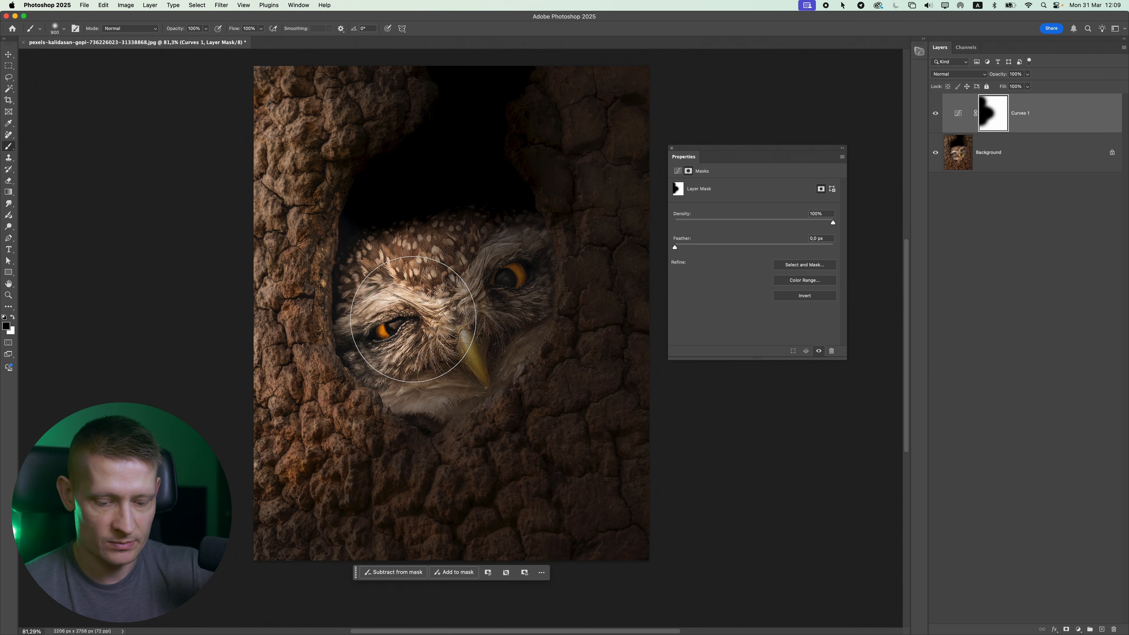
pyautogui.press('[')
pyautogui.press('[')
pyautogui.press('[')
pyautogui.press('[')
pyautogui.press('[')
pyautogui.press('[')
pyautogui.press('[')
pyautogui.press('[')
pyautogui.press('[')
pyautogui.moveTo(513, 275); pyautogui.dragTo(503, 276)
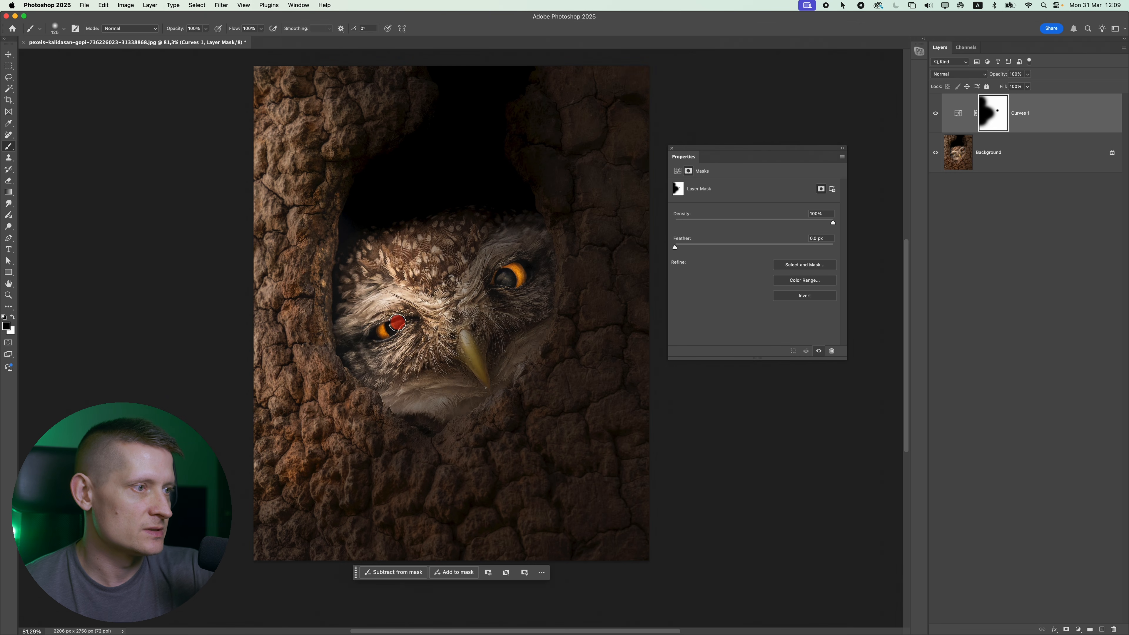
# - Paint black on the Curves mask over the owl's beak and the pale feathers beneath it using a small brush
pyautogui.press('[')
pyautogui.press('[')
pyautogui.press('[')
pyautogui.moveTo(472, 378)
pyautogui.mouseDown()
pyautogui.moveTo(461, 340)
pyautogui.moveTo(473, 382)
pyautogui.moveTo(451, 363)
pyautogui.moveTo(379, 357)
pyautogui.moveTo(418, 378)
pyautogui.moveTo(413, 390)
pyautogui.moveTo(408, 338)
pyautogui.moveTo(423, 346)
pyautogui.moveTo(390, 287)
pyautogui.moveTo(385, 305)
pyautogui.moveTo(402, 284)
pyautogui.moveTo(419, 303)
pyautogui.moveTo(403, 281)
pyautogui.moveTo(404, 356)
pyautogui.moveTo(364, 419)
pyautogui.moveTo(309, 412)
pyautogui.moveTo(307, 423)
pyautogui.moveTo(227, 428)
pyautogui.mouseUp()
# - Enlarge the brush to 400 px and paint black on the Curves mask over bark patches below the owl and to its right
pyautogui.press(']')
pyautogui.press(']')
pyautogui.press(']')
pyautogui.press(']')
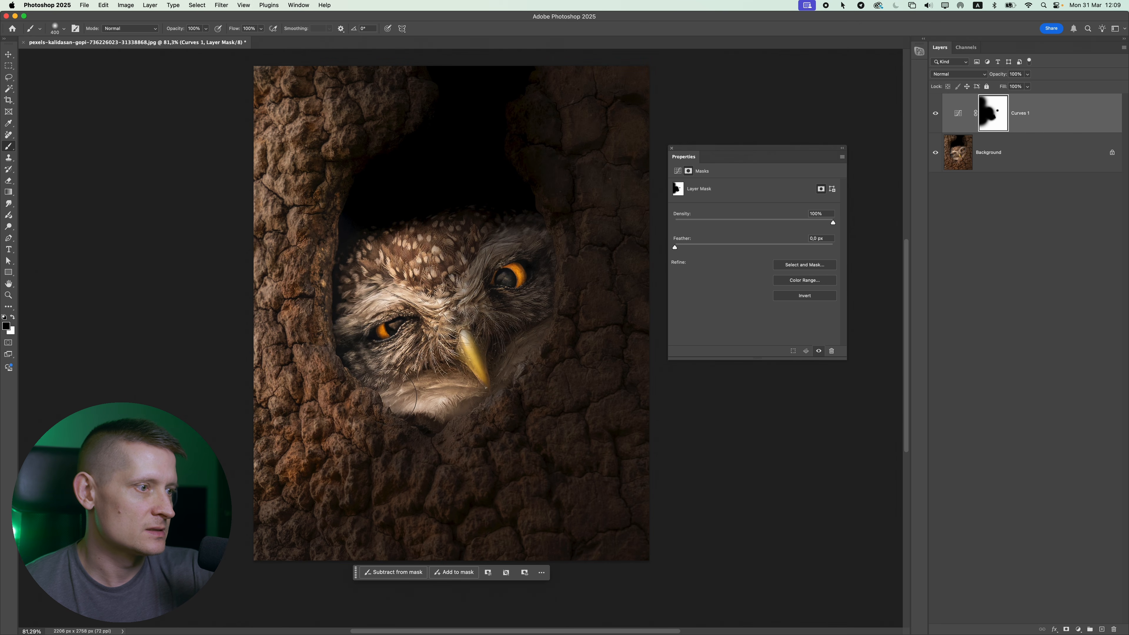
pyautogui.moveTo(389, 397)
pyautogui.mouseDown()
pyautogui.moveTo(372, 429)
pyautogui.moveTo(226, 472)
pyautogui.moveTo(345, 544)
pyautogui.moveTo(401, 544)
pyautogui.moveTo(262, 520)
pyautogui.moveTo(314, 493)
pyautogui.moveTo(355, 490)
pyautogui.moveTo(421, 537)
pyautogui.moveTo(393, 518)
pyautogui.mouseUp()
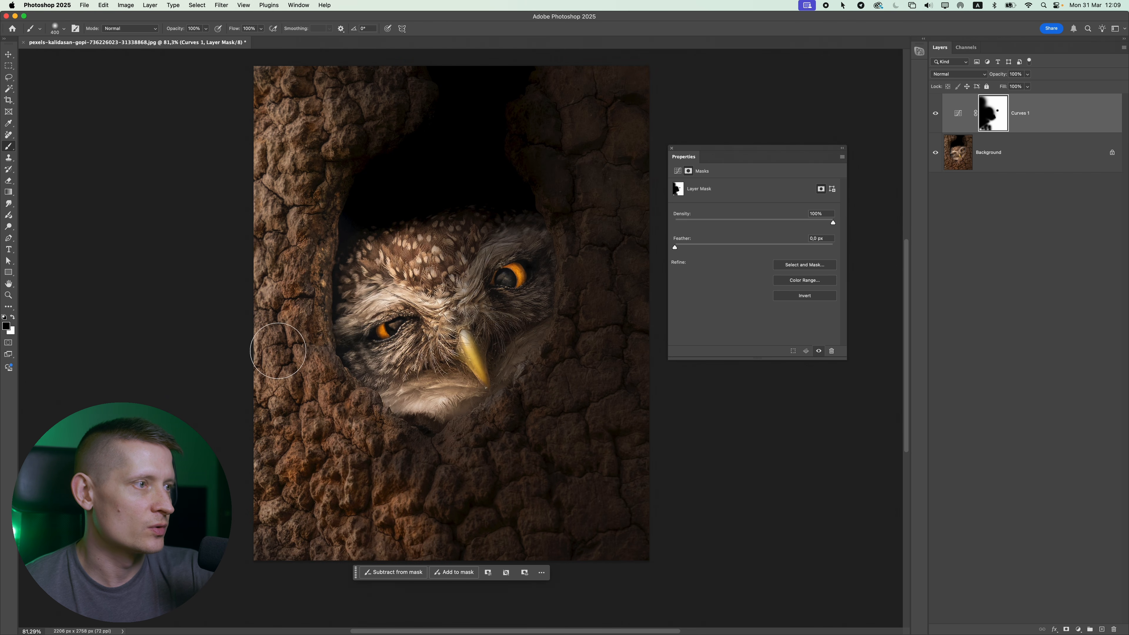
pyautogui.moveTo(605, 305)
pyautogui.mouseDown()
pyautogui.moveTo(537, 391)
pyautogui.moveTo(583, 343)
pyautogui.moveTo(616, 228)
pyautogui.moveTo(597, 238)
pyautogui.moveTo(618, 269)
pyautogui.moveTo(603, 279)
pyautogui.moveTo(626, 284)
pyautogui.moveTo(513, 442)
pyautogui.moveTo(625, 371)
pyautogui.moveTo(584, 335)
pyautogui.mouseUp()
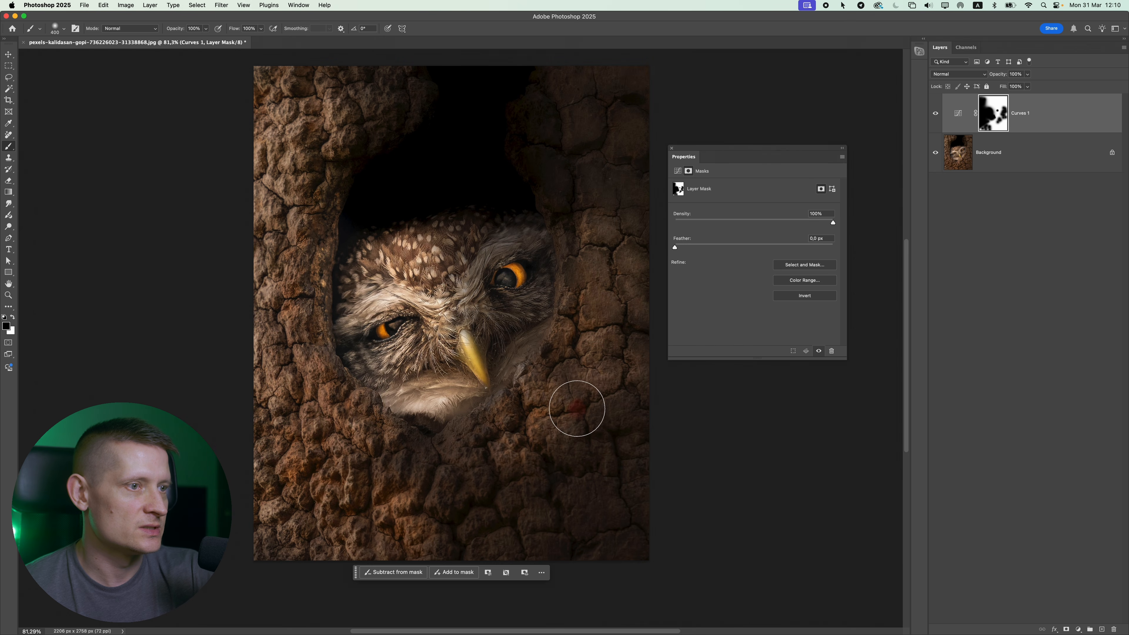
pyautogui.click(561, 426)
pyautogui.click(482, 473)
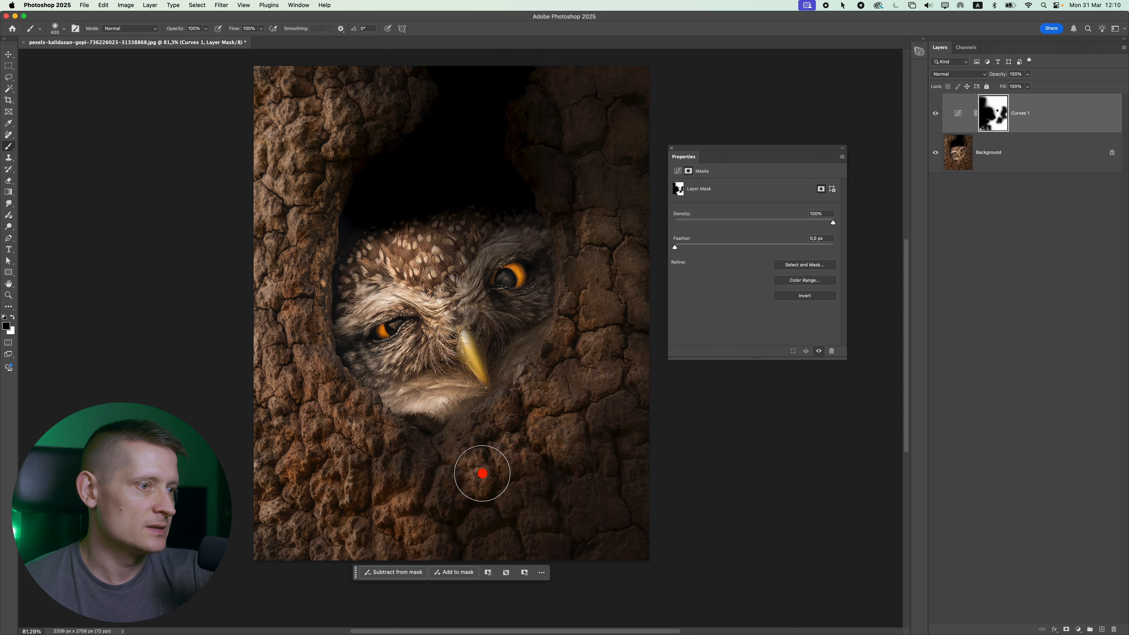
pyautogui.moveTo(483, 473)
pyautogui.mouseDown()
pyautogui.moveTo(451, 459)
pyautogui.moveTo(425, 491)
pyautogui.moveTo(400, 464)
pyautogui.mouseUp()
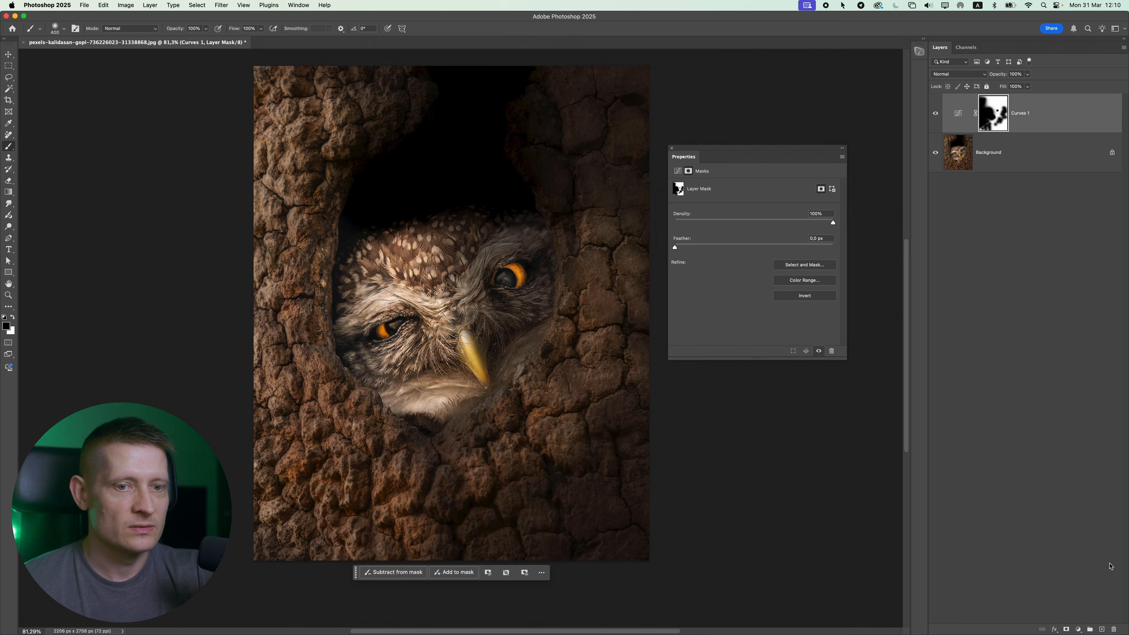
# - Add a new layer above Curves 1, fill it with 50% Gray and set its blend mode to Overlay
pyautogui.click(1100, 628)
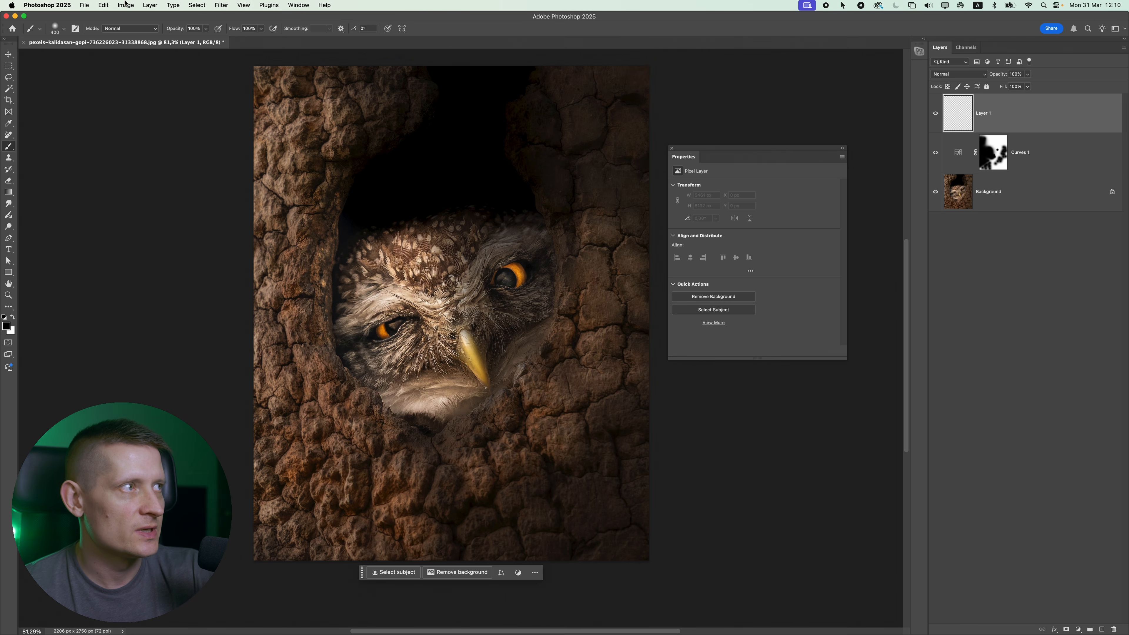
pyautogui.click(103, 5)
pyautogui.click(136, 140)
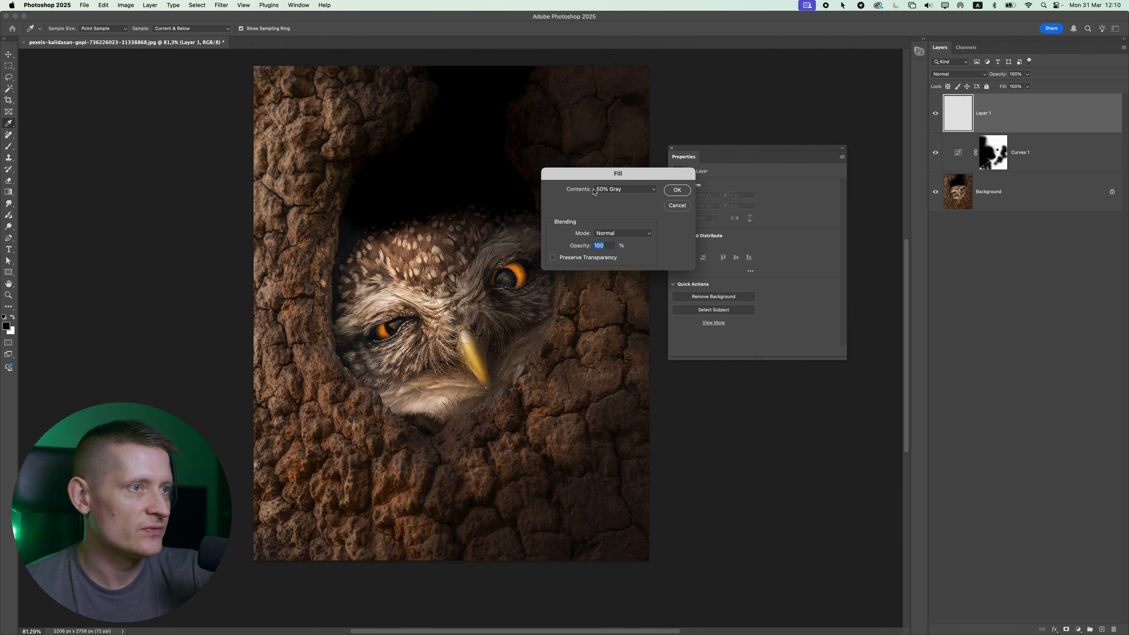
pyautogui.click(678, 190)
pyautogui.click(958, 74)
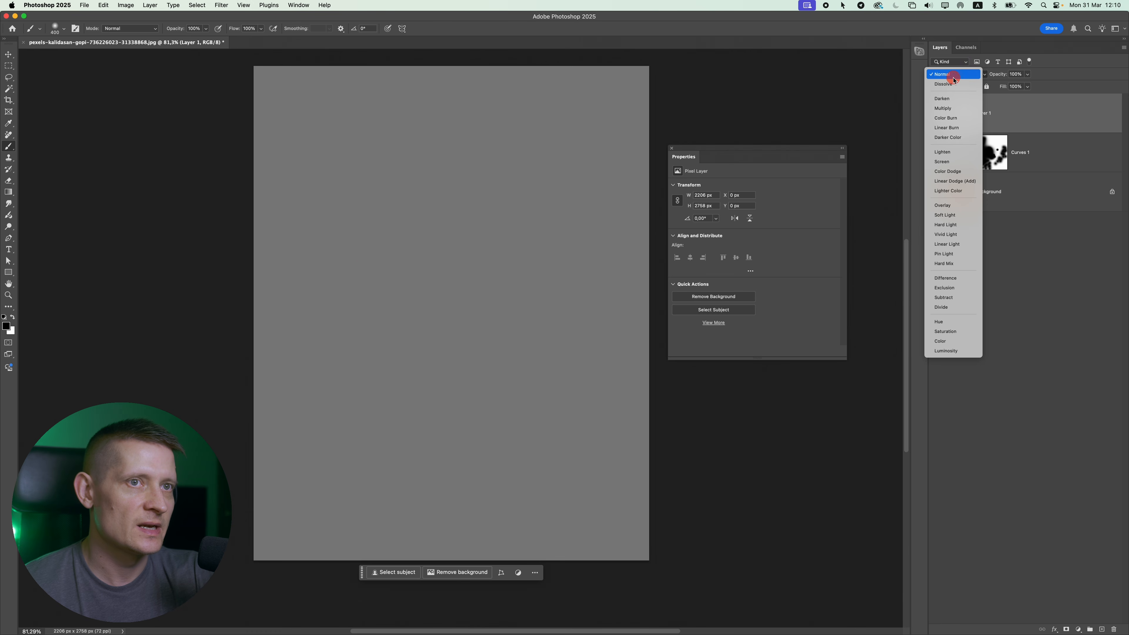
pyautogui.click(951, 205)
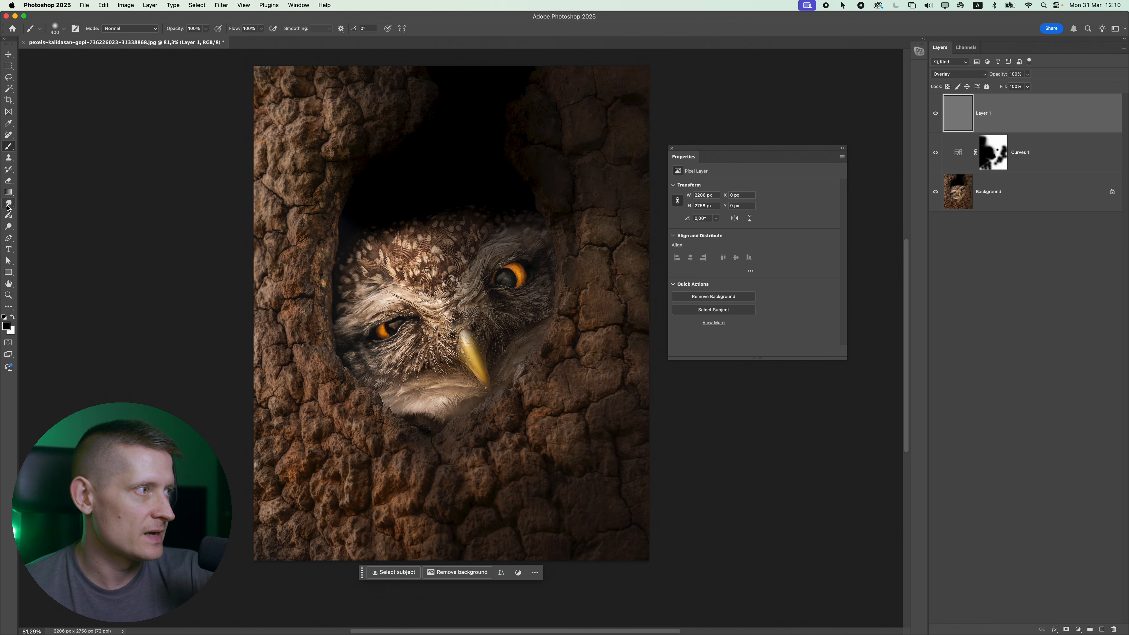
# - Dodge the owl's eyes, beak, facial feathers and nearby lower bark on Layer 1 using Midtones at 51% exposure
pyautogui.click(10, 227)
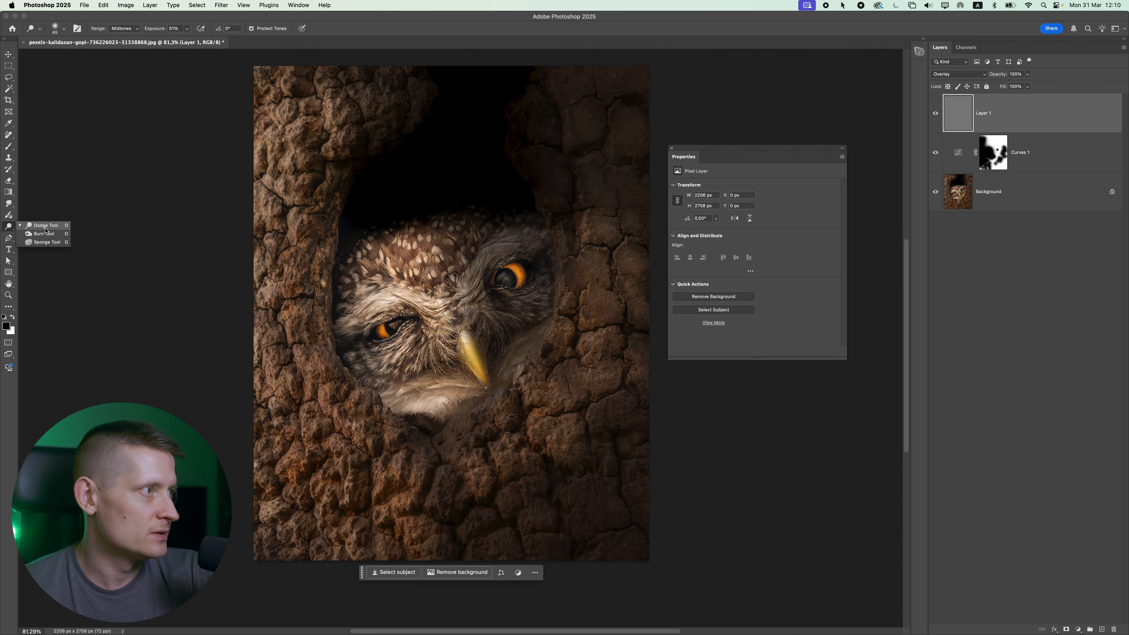
pyautogui.click(48, 225)
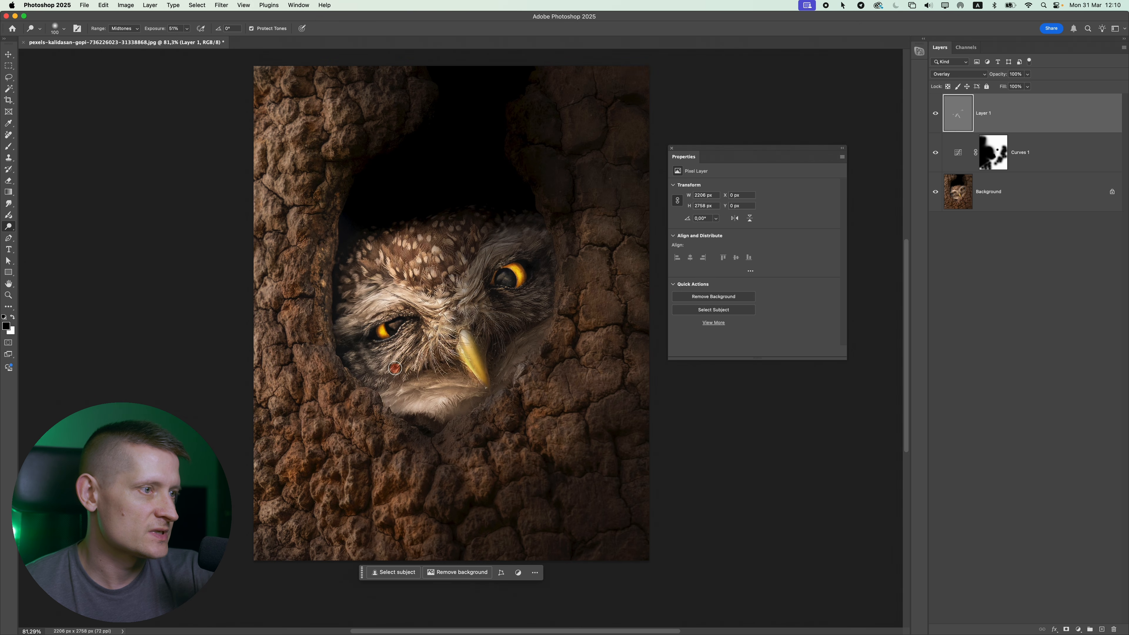
pyautogui.moveTo(439, 299)
pyautogui.mouseDown()
pyautogui.moveTo(396, 246)
pyautogui.moveTo(354, 251)
pyautogui.moveTo(428, 239)
pyautogui.moveTo(453, 339)
pyautogui.mouseUp()
pyautogui.moveTo(478, 391)
pyautogui.mouseDown()
pyautogui.moveTo(404, 404)
pyautogui.moveTo(461, 414)
pyautogui.moveTo(439, 445)
pyautogui.moveTo(496, 390)
pyautogui.moveTo(479, 435)
pyautogui.moveTo(492, 438)
pyautogui.moveTo(478, 448)
pyautogui.moveTo(514, 393)
pyautogui.moveTo(516, 442)
pyautogui.moveTo(521, 422)
pyautogui.moveTo(528, 429)
pyautogui.moveTo(485, 465)
pyautogui.mouseUp()
pyautogui.moveTo(424, 484)
pyautogui.mouseDown()
pyautogui.moveTo(399, 470)
pyautogui.moveTo(402, 482)
pyautogui.moveTo(361, 486)
pyautogui.moveTo(330, 456)
pyautogui.moveTo(318, 430)
pyautogui.moveTo(335, 419)
pyautogui.moveTo(319, 416)
pyautogui.moveTo(316, 372)
pyautogui.moveTo(280, 312)
pyautogui.moveTo(272, 141)
pyautogui.moveTo(285, 154)
pyautogui.moveTo(322, 110)
pyautogui.moveTo(318, 144)
pyautogui.moveTo(255, 226)
pyautogui.moveTo(270, 416)
pyautogui.moveTo(254, 484)
pyautogui.moveTo(308, 482)
pyautogui.moveTo(368, 527)
pyautogui.mouseUp()
# - Enlarge the Dodge brush to 250 px and brighten the bark below, left and right of the hole
pyautogui.press(']')
pyautogui.press(']')
pyautogui.moveTo(467, 471)
pyautogui.mouseDown()
pyautogui.moveTo(461, 438)
pyautogui.moveTo(549, 378)
pyautogui.moveTo(585, 289)
pyautogui.moveTo(582, 334)
pyautogui.moveTo(577, 289)
pyautogui.mouseUp()
pyautogui.moveTo(299, 151); pyautogui.dragTo(307, 106)
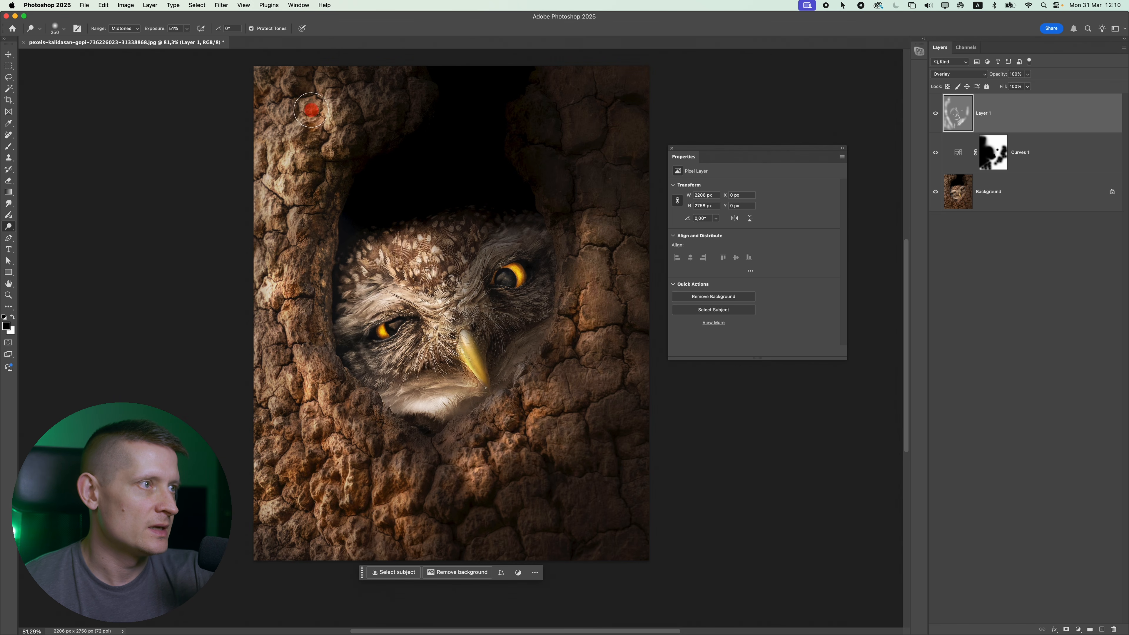
pyautogui.moveTo(268, 378)
pyautogui.mouseDown()
pyautogui.moveTo(270, 398)
pyautogui.moveTo(208, 405)
pyautogui.mouseUp()
pyautogui.moveTo(574, 326)
pyautogui.mouseDown()
pyautogui.moveTo(541, 371)
pyautogui.moveTo(563, 346)
pyautogui.moveTo(554, 384)
pyautogui.moveTo(563, 376)
pyautogui.moveTo(516, 421)
pyautogui.mouseUp()
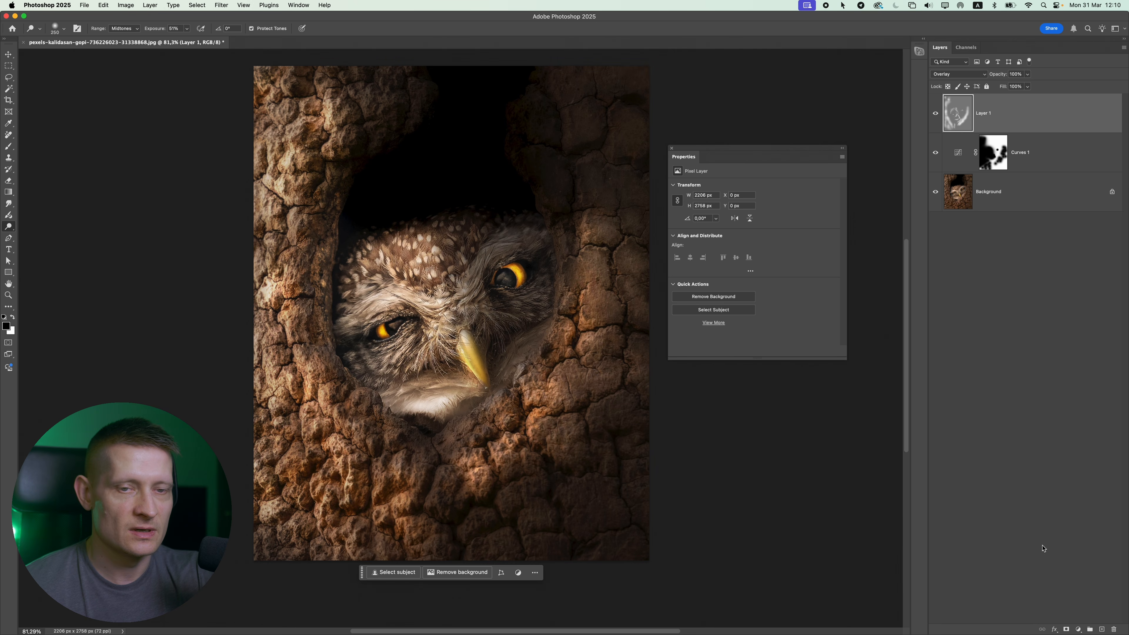
# - Add a second new layer above Layer 1, fill it with 50% Gray and set it to Overlay
pyautogui.click(1102, 628)
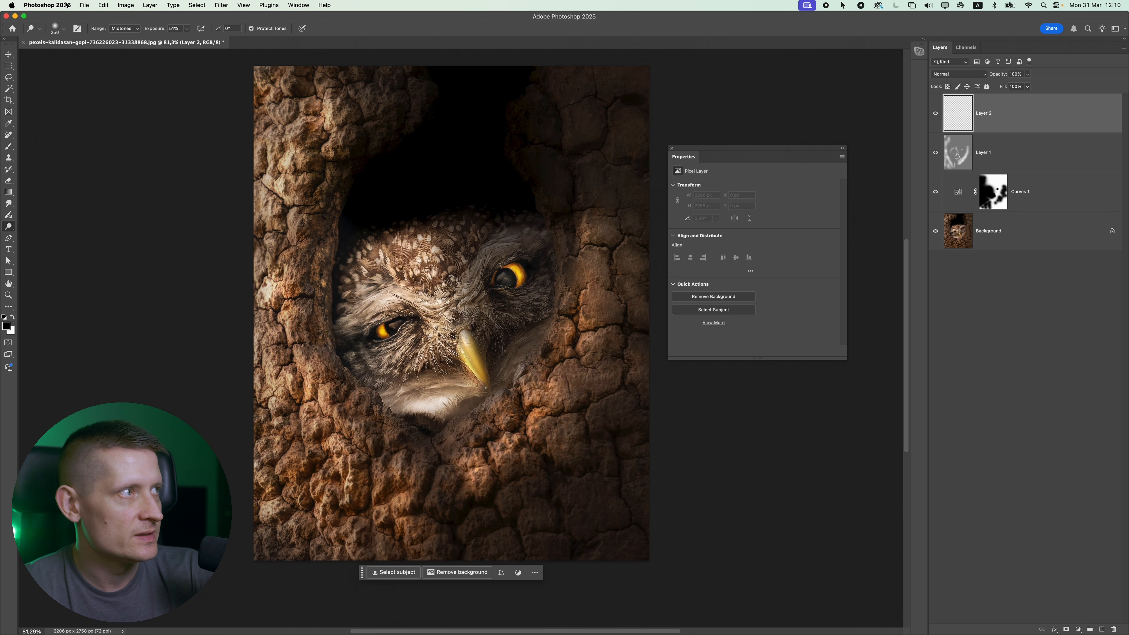
pyautogui.click(103, 5)
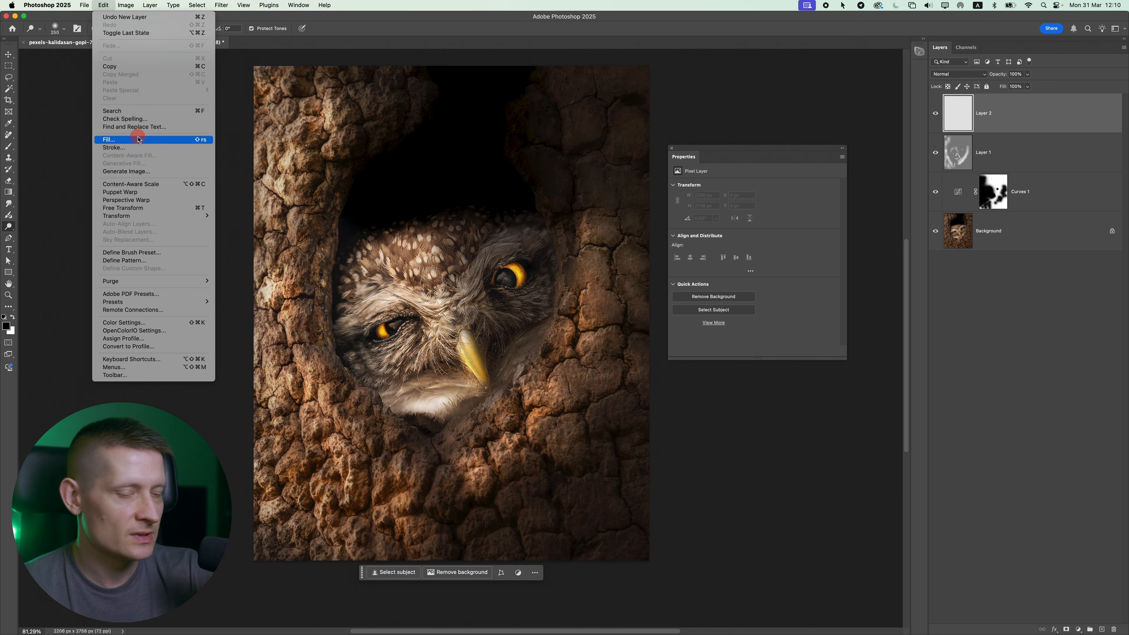
pyautogui.click(128, 139)
pyautogui.press('Return')
pyautogui.click(956, 74)
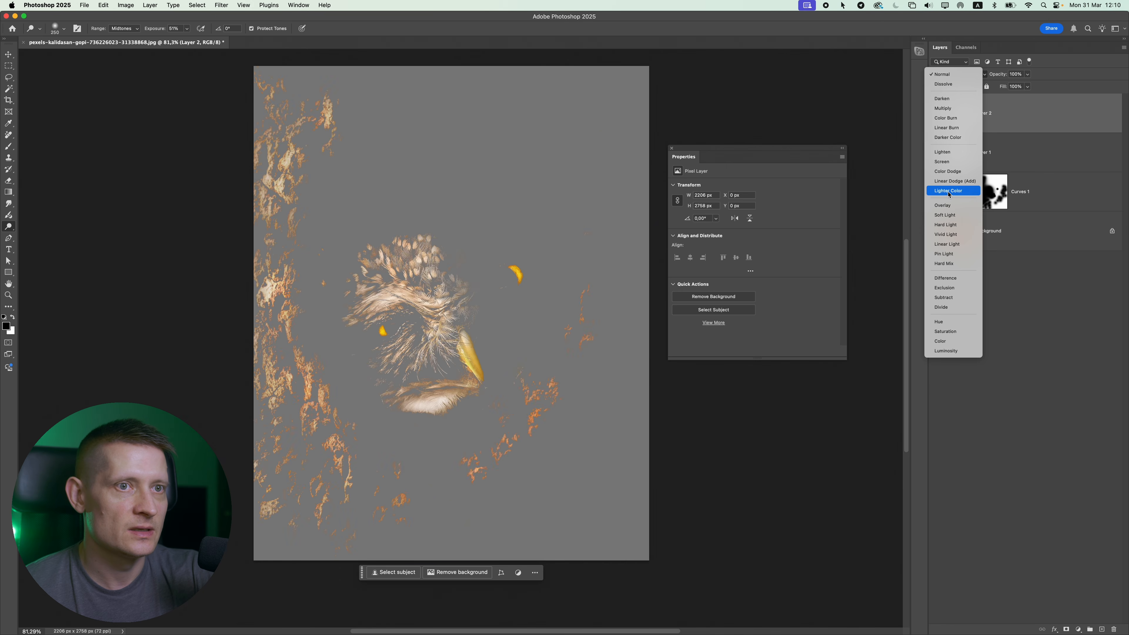
pyautogui.click(955, 202)
# - Burn the right and upper bark on Layer 2, switching the Burn tool's range to Highlights and its exposure to 34%
pyautogui.rightClick(6, 230)
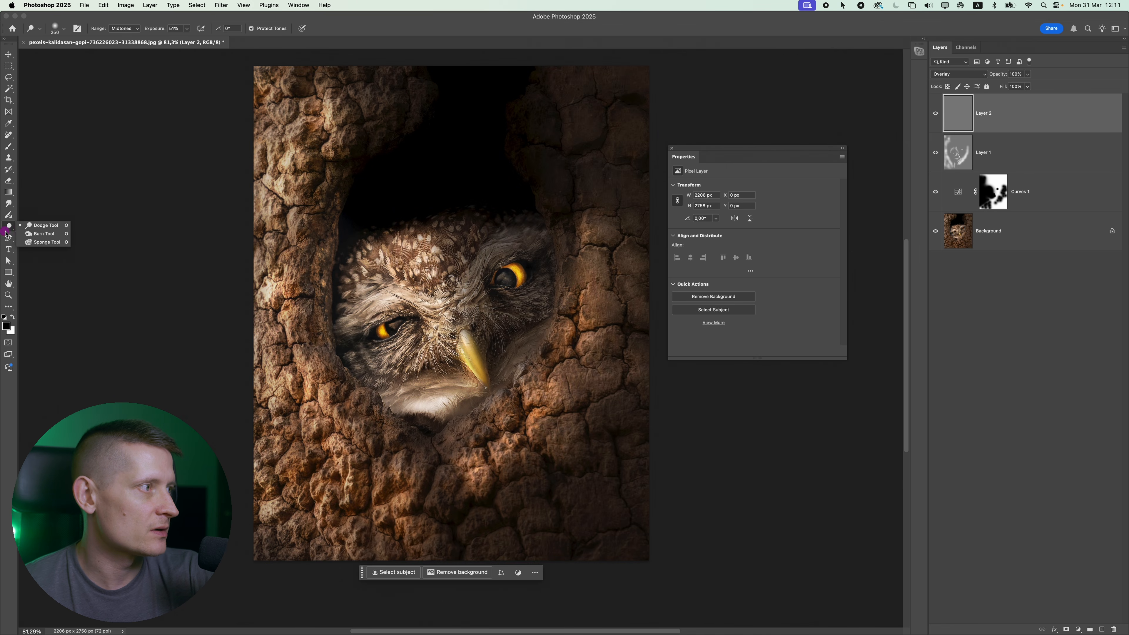
pyautogui.click(32, 236)
pyautogui.moveTo(630, 348); pyautogui.dragTo(586, 473)
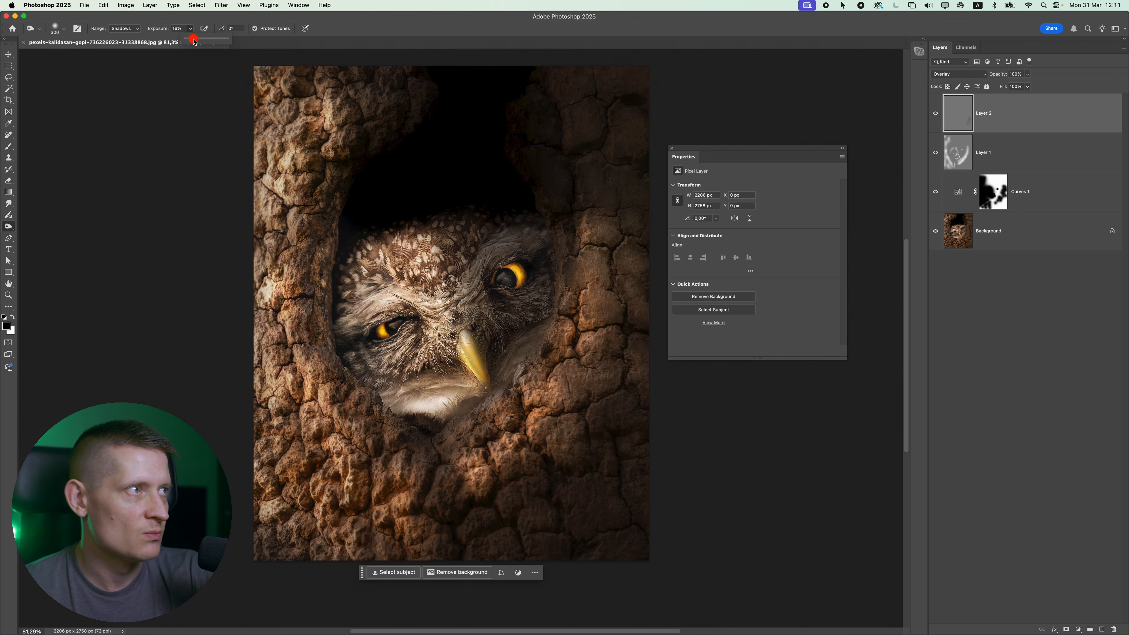
pyautogui.click(123, 29)
pyautogui.click(120, 47)
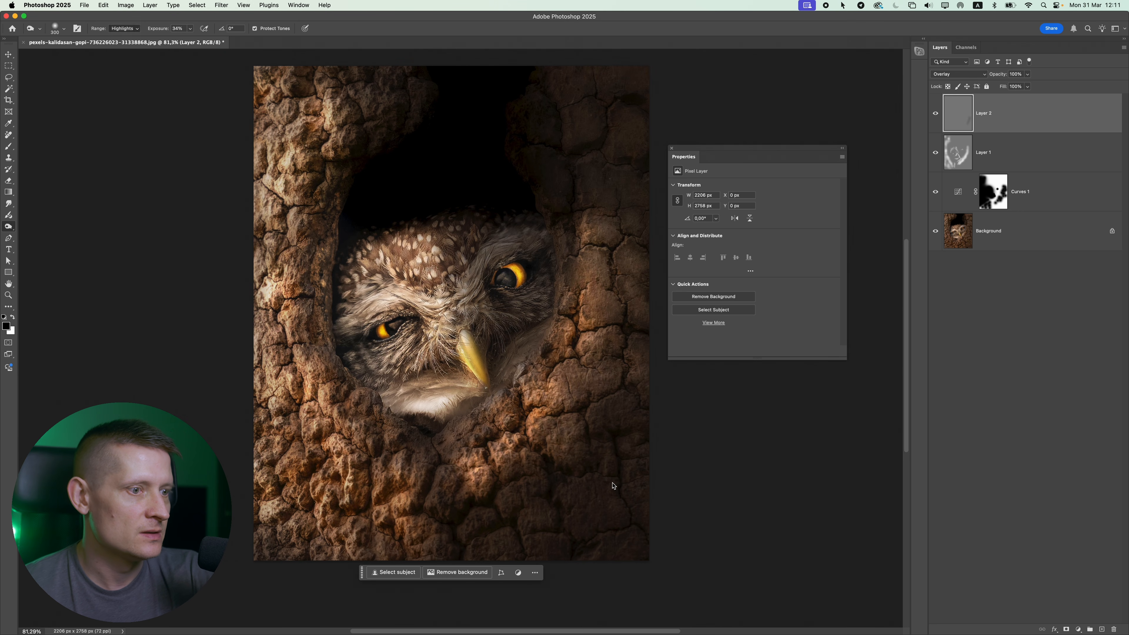
pyautogui.moveTo(597, 489)
pyautogui.mouseDown()
pyautogui.moveTo(617, 351)
pyautogui.moveTo(588, 471)
pyautogui.moveTo(538, 549)
pyautogui.moveTo(658, 416)
pyautogui.moveTo(641, 174)
pyautogui.moveTo(640, 242)
pyautogui.moveTo(605, 94)
pyautogui.moveTo(574, 151)
pyautogui.moveTo(305, 101)
pyautogui.moveTo(378, 189)
pyautogui.moveTo(421, 93)
pyautogui.moveTo(427, 148)
pyautogui.mouseUp()
# - Adjust the Burn brush size and darken the upper hole edge and the shaded right side of the owl's face
pyautogui.press(']')
pyautogui.press(']')
pyautogui.press(']')
pyautogui.press(']')
pyautogui.scroll(1, 625, 232)
pyautogui.press('[')
pyautogui.press('[')
pyautogui.press('[')
pyautogui.press('[')
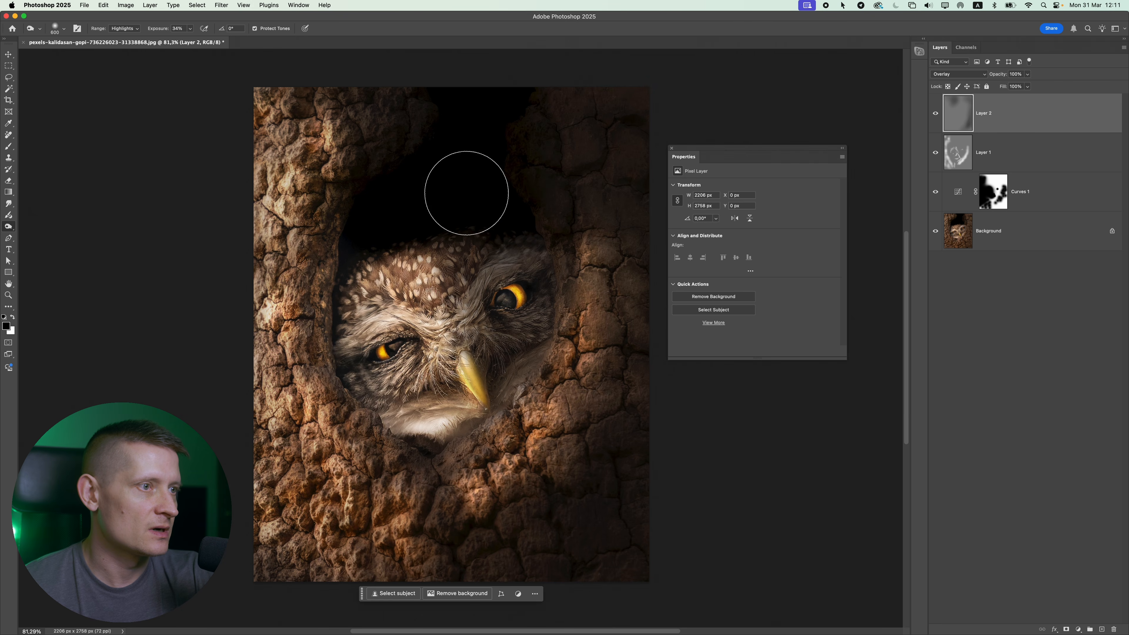
pyautogui.click(525, 236)
pyautogui.click(528, 368)
pyautogui.press('[')
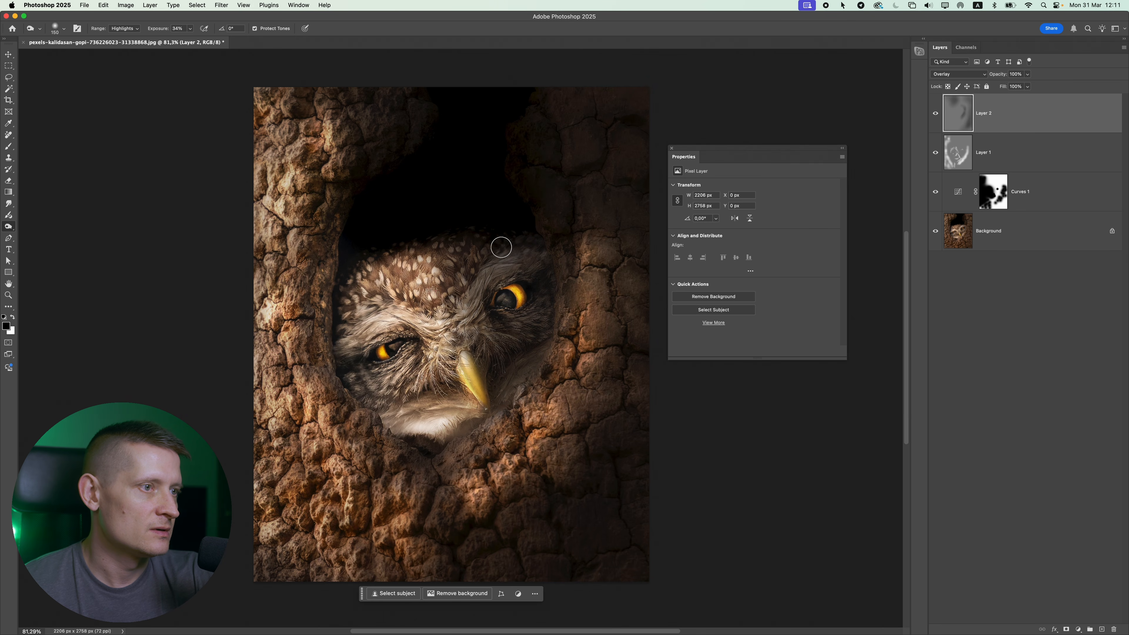
# - Burn the area beside the beak and the left edge of the owl's speckled crown on Layer 2
pyautogui.scroll(-2, 496, 334)
pyautogui.scroll(-10, 494, 338)
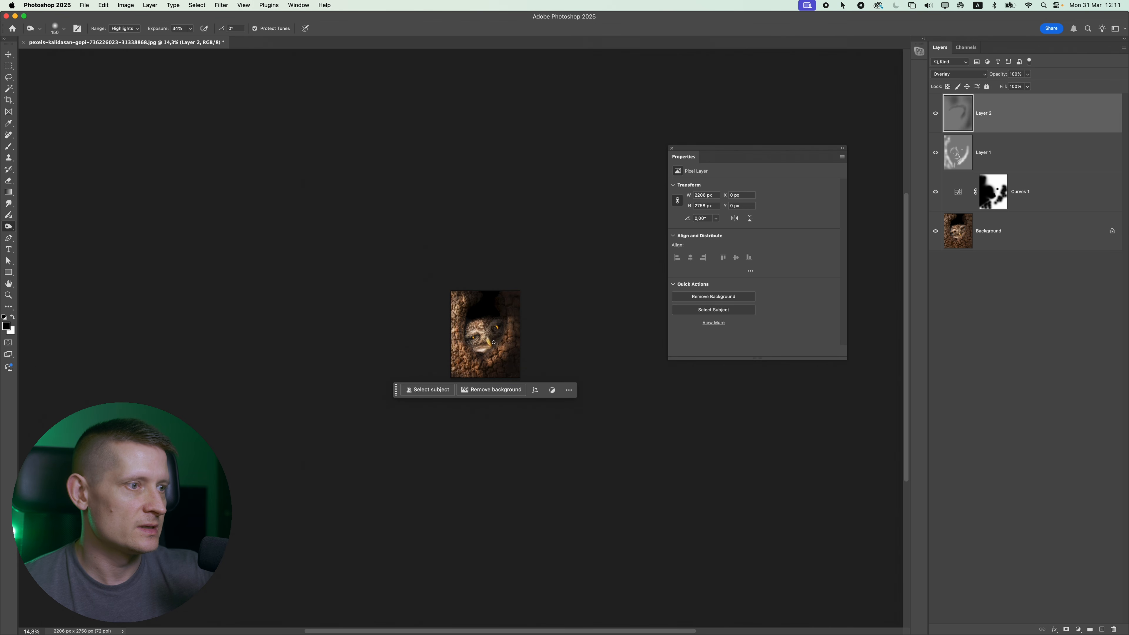
pyautogui.scroll(10, 494, 341)
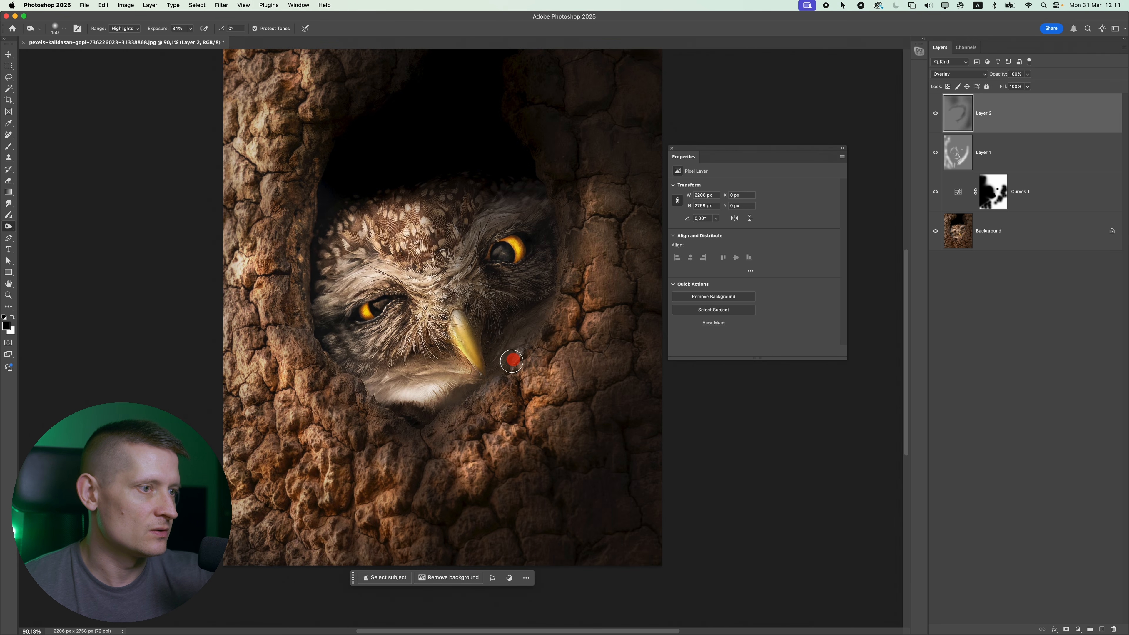
pyautogui.moveTo(346, 235); pyautogui.dragTo(354, 227)
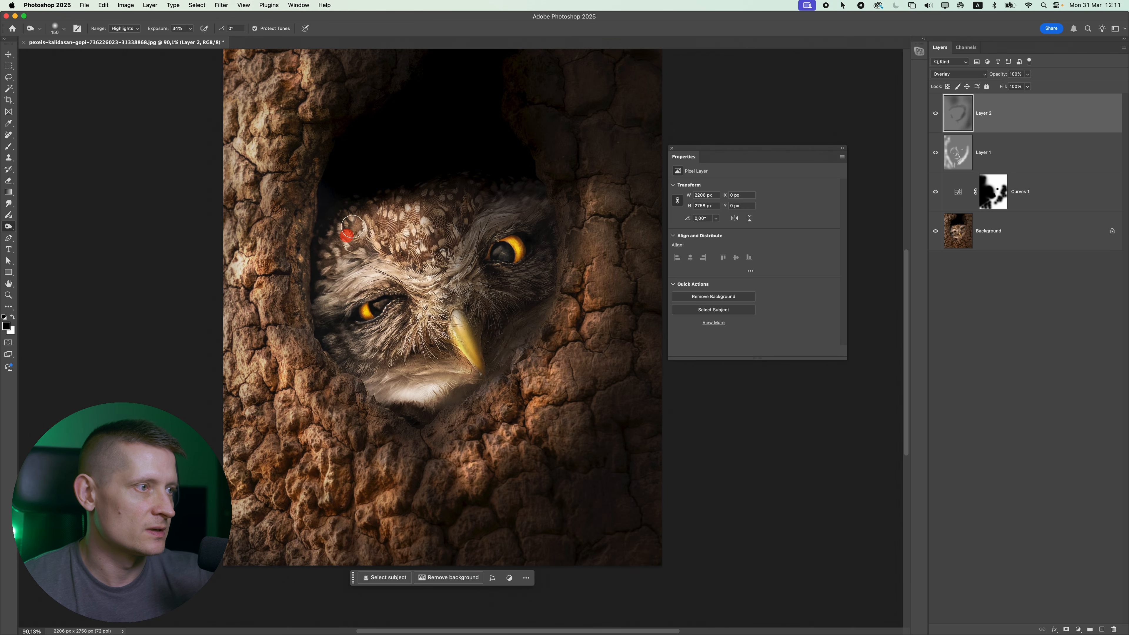
# - Burn the right-hand bark and the bark rim along the left and lower edges of the hole on Layer 2
pyautogui.scroll(-10, 344, 356)
pyautogui.scroll(9, 419, 491)
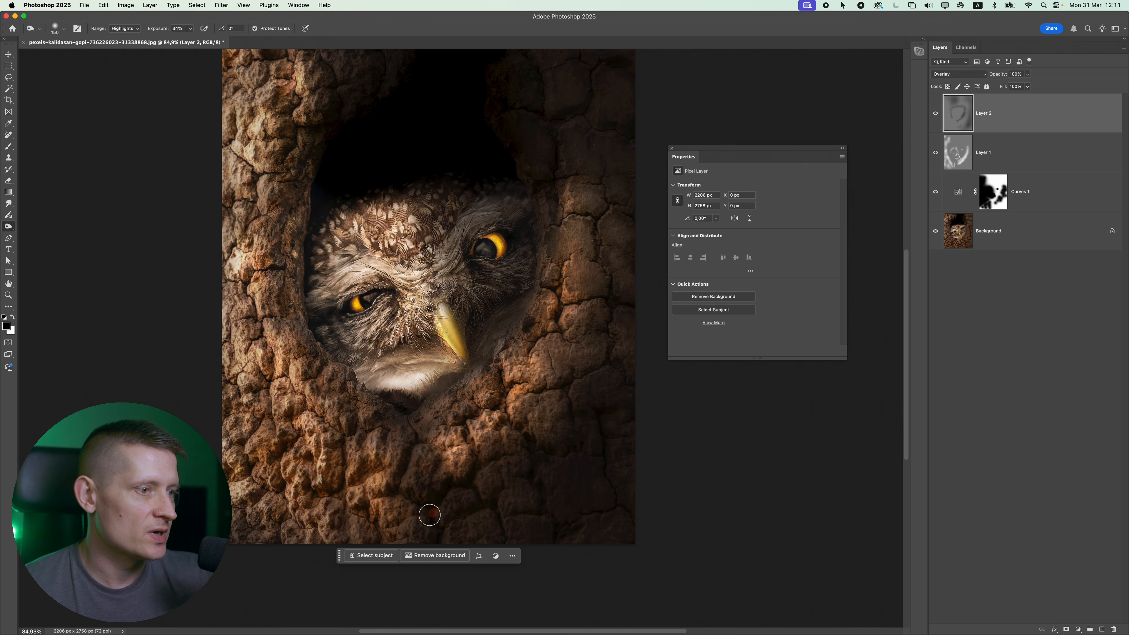
pyautogui.moveTo(608, 322); pyautogui.dragTo(633, 349)
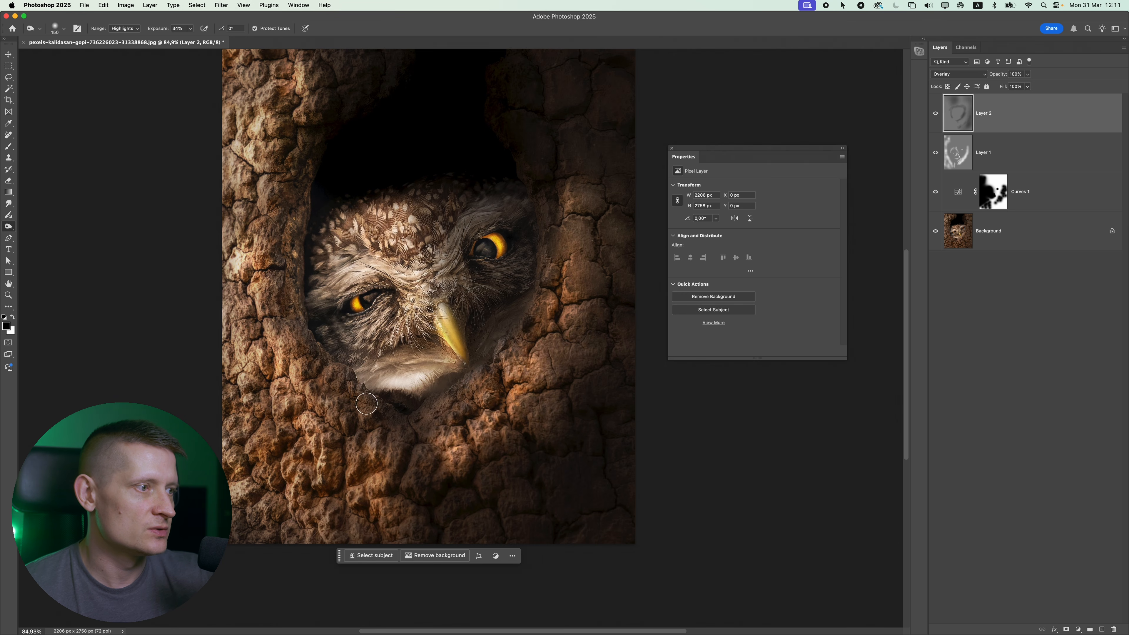
pyautogui.moveTo(304, 201); pyautogui.dragTo(291, 182)
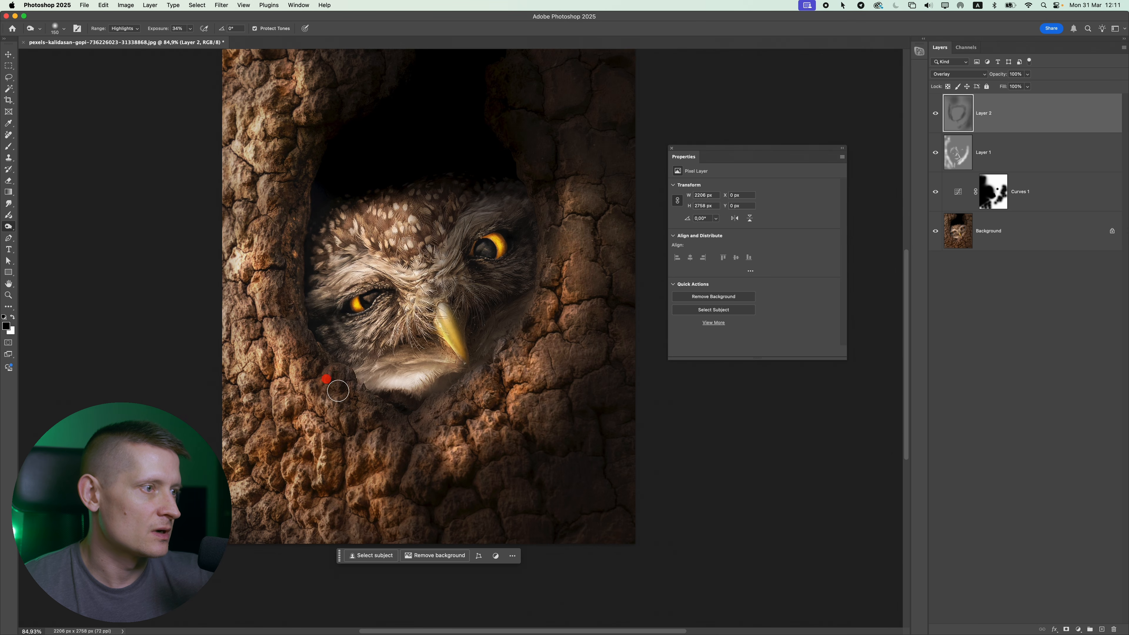
# - Add a Hue/Saturation adjustment layer above Layer 2 and set its saturation to -24
pyautogui.click(1079, 629)
pyautogui.click(1094, 563)
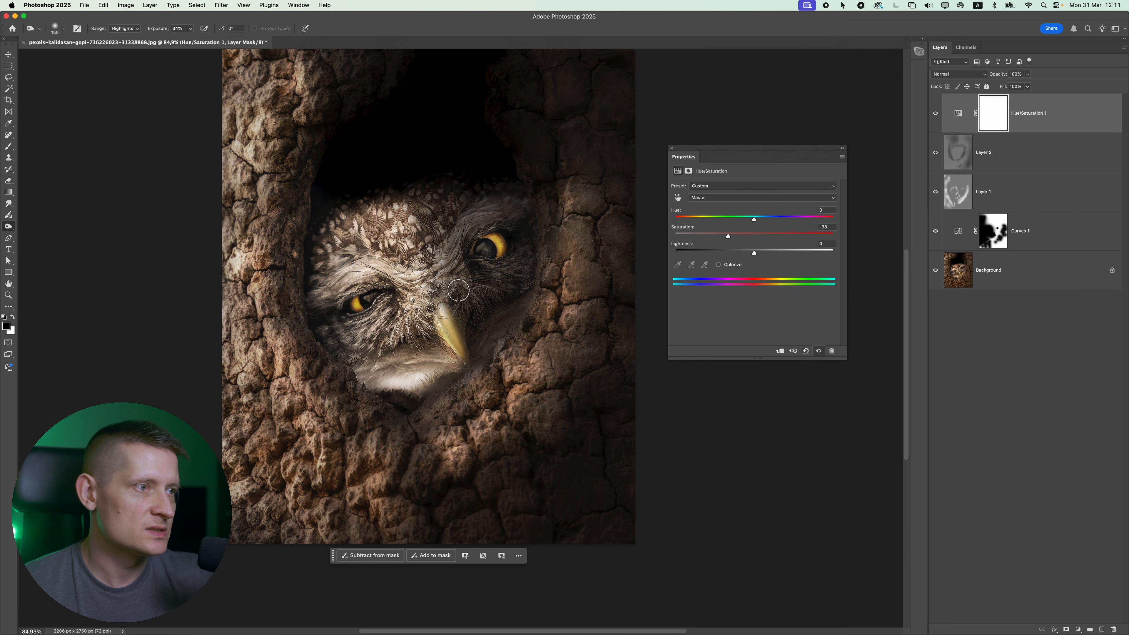
pyautogui.scroll(-5, 458, 290)
pyautogui.scroll(5, 456, 292)
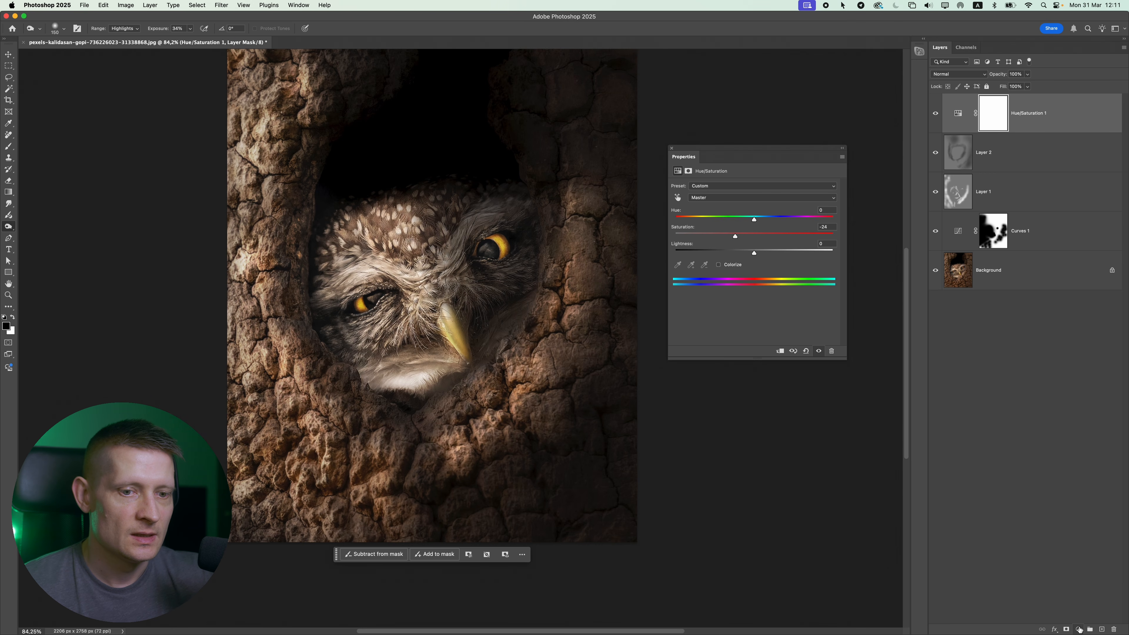
# - Create a new layer above Hue/Saturation 1 and paint one large soft white Brush dab between the owl's eyes
pyautogui.click(1101, 629)
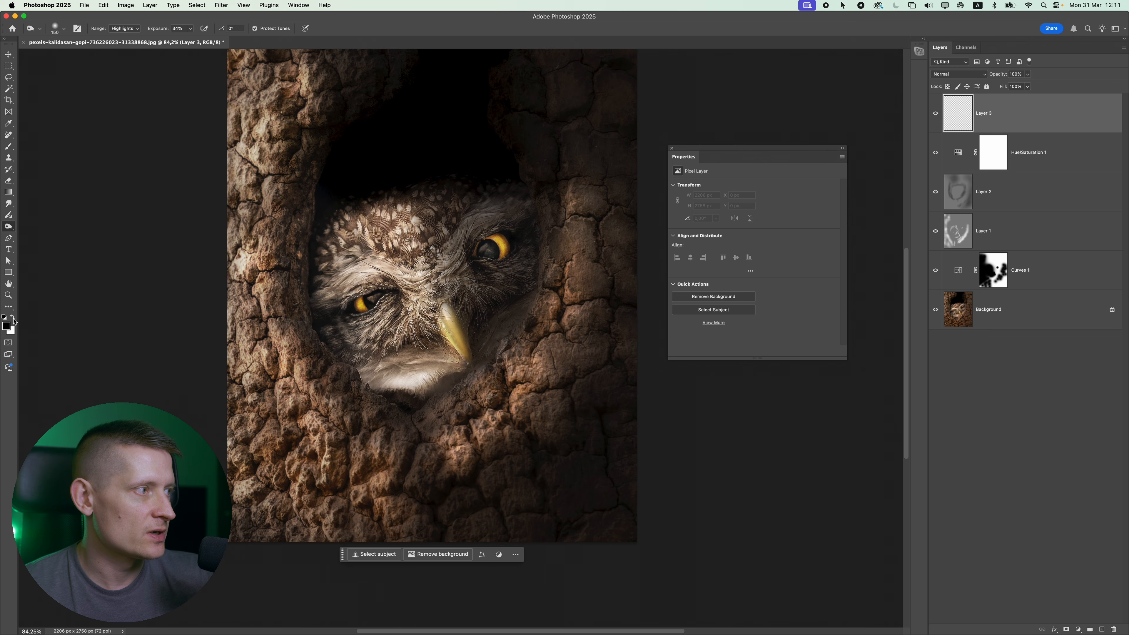
pyautogui.press(']')
pyautogui.press(']')
pyautogui.press(']')
pyautogui.press(']')
pyautogui.press(']')
pyautogui.press(']')
pyautogui.press(']')
pyautogui.press(']')
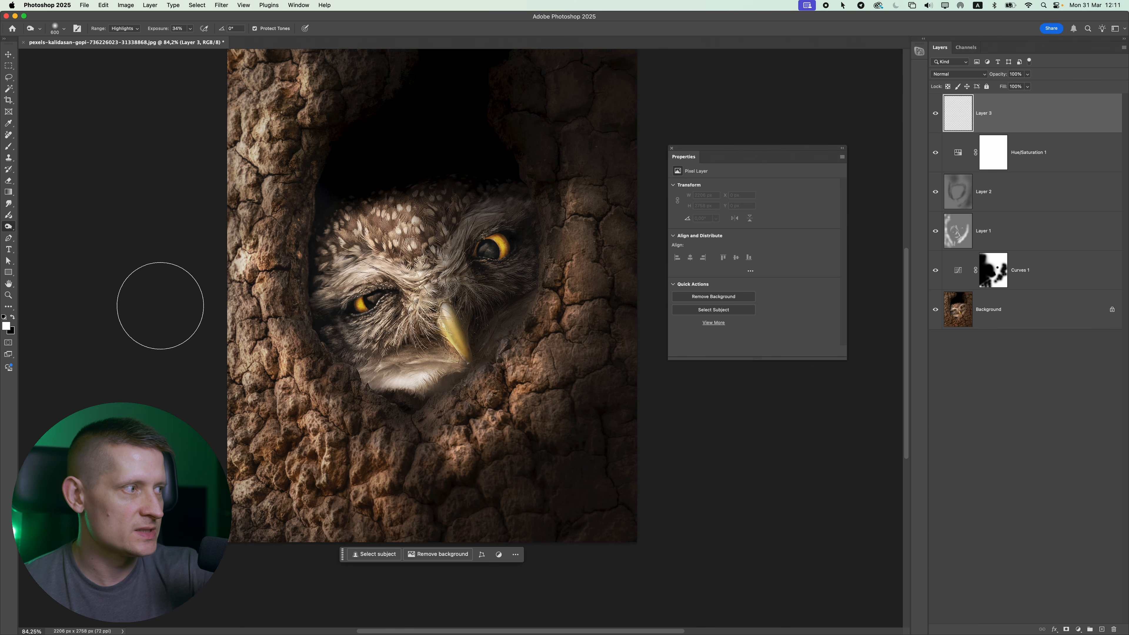
pyautogui.click(9, 146)
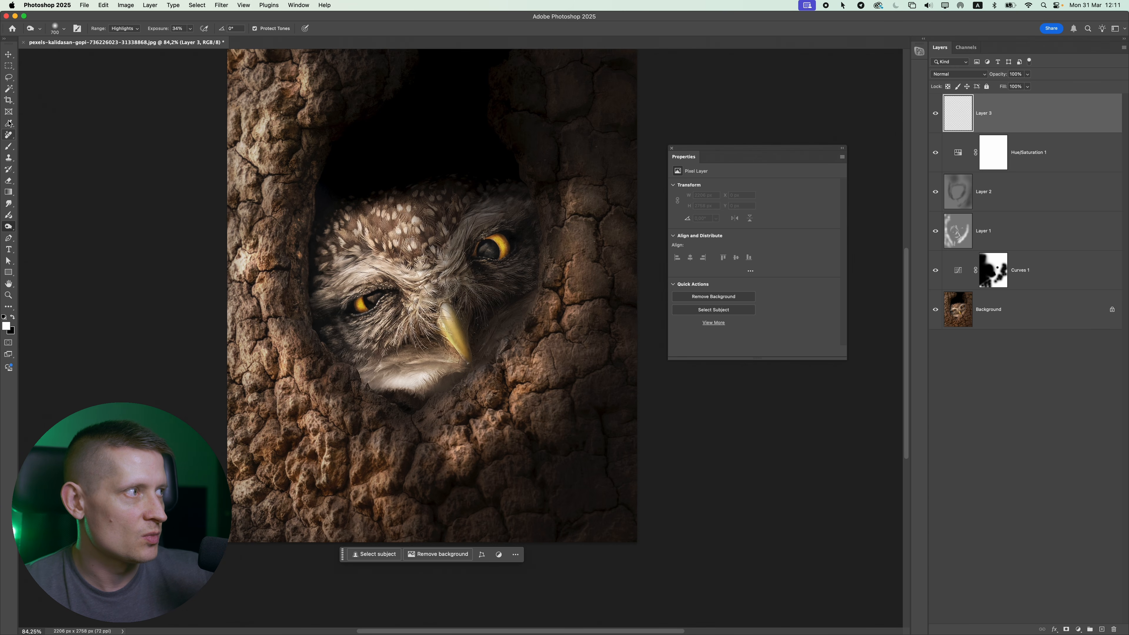
pyautogui.click(461, 265)
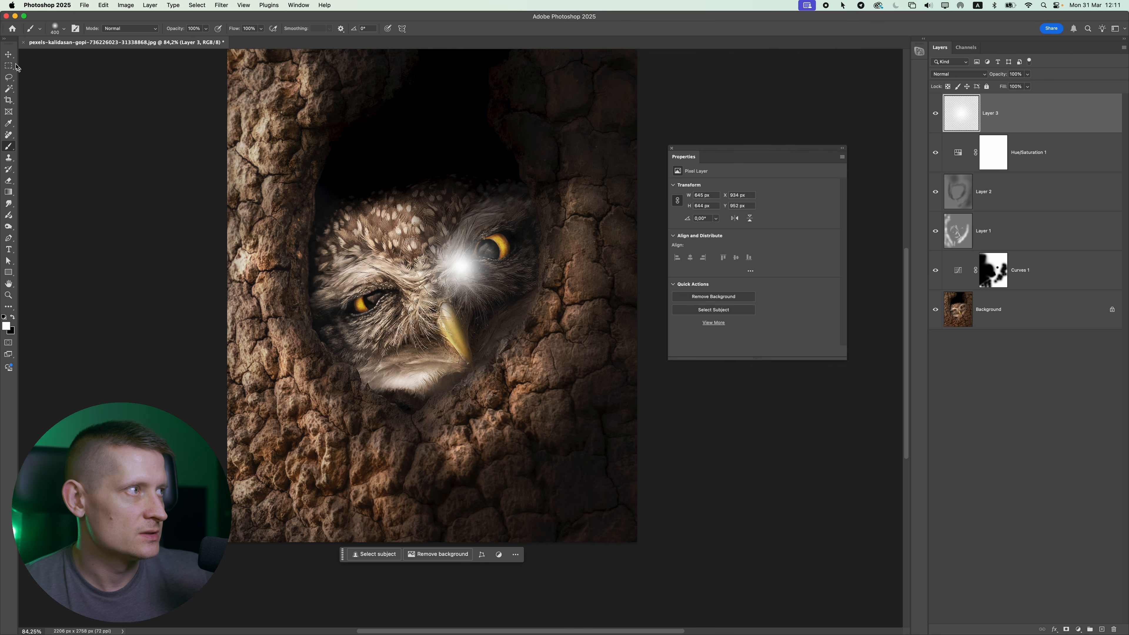
# - Enlarge the white glow on Layer 3 to about 640% and place its centre beyond the photo's left edge
pyautogui.click(9, 54)
pyautogui.press('super+t')
pyautogui.moveTo(519, 206); pyautogui.dragTo(633, 94)
pyautogui.moveTo(445, 298); pyautogui.dragTo(184, 355)
pyautogui.scroll(-5, 264, 350)
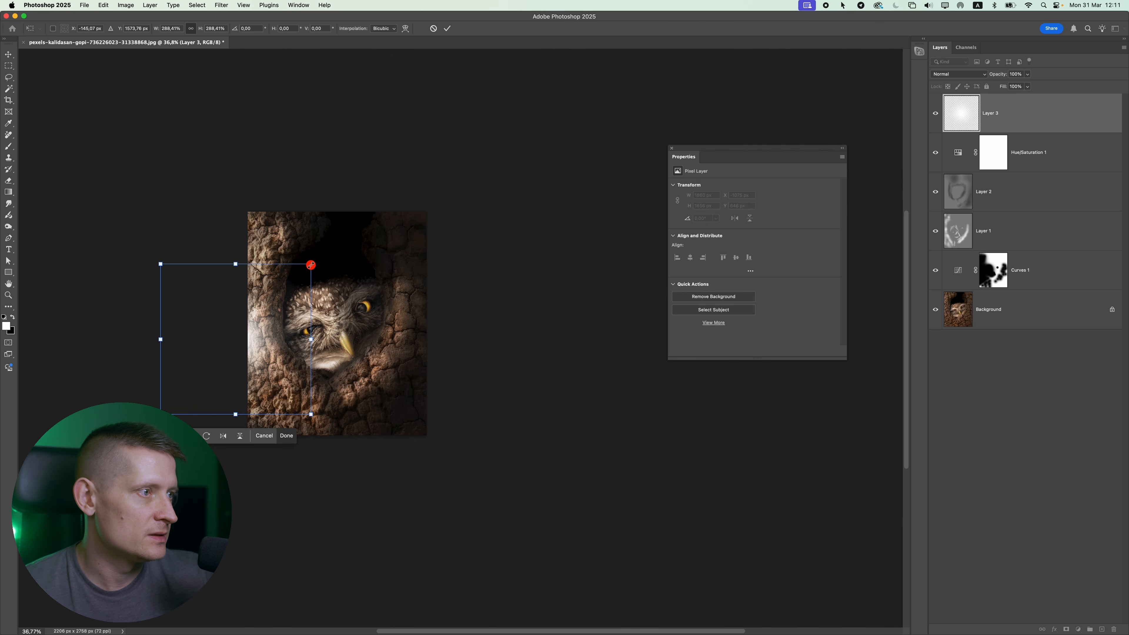
pyautogui.moveTo(311, 265); pyautogui.dragTo(391, 156)
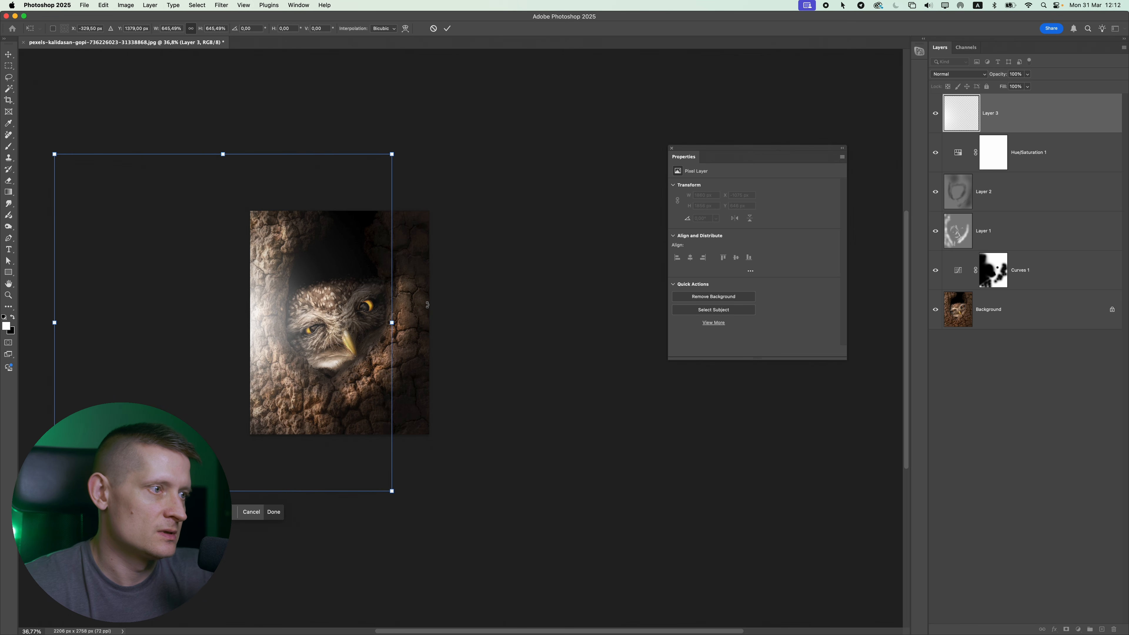
pyautogui.press('Return')
# - Skew and stretch the Layer 3 glow into a wide slanted shape shining in from the left of the photo
pyautogui.scroll(5, 354, 312)
pyautogui.moveTo(335, 311); pyautogui.dragTo(481, 264)
pyautogui.scroll(-5, 453, 296)
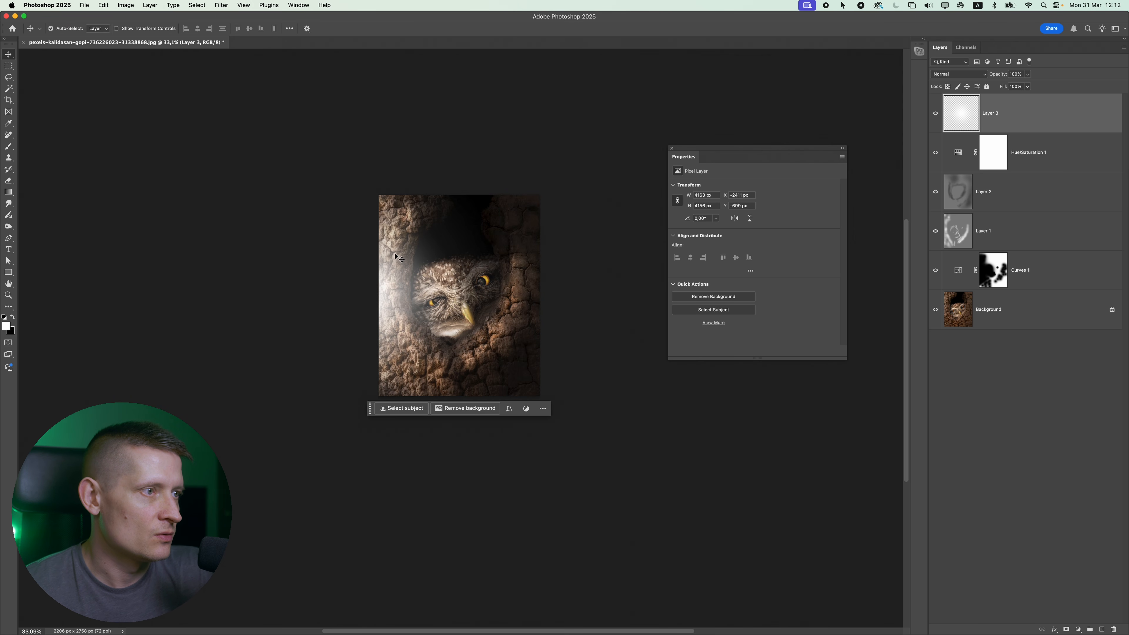
pyautogui.press('super+t')
pyautogui.moveTo(506, 144); pyautogui.dragTo(650, 265)
pyautogui.moveTo(492, 318); pyautogui.dragTo(424, 290)
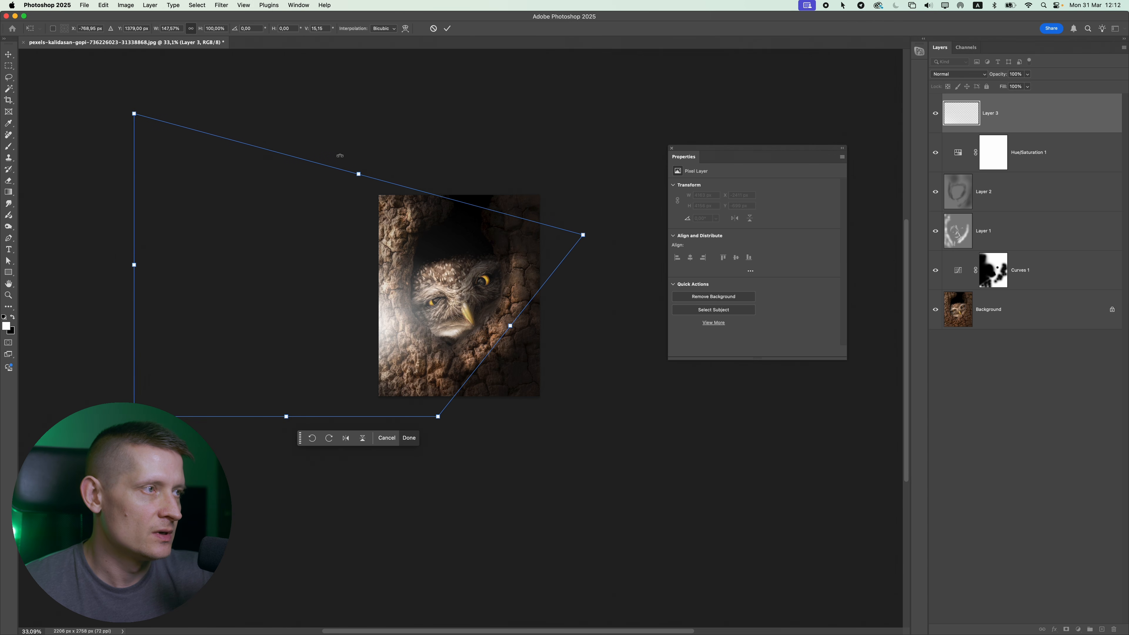
pyautogui.moveTo(134, 115); pyautogui.dragTo(286, 196)
pyautogui.moveTo(413, 293); pyautogui.dragTo(381, 302)
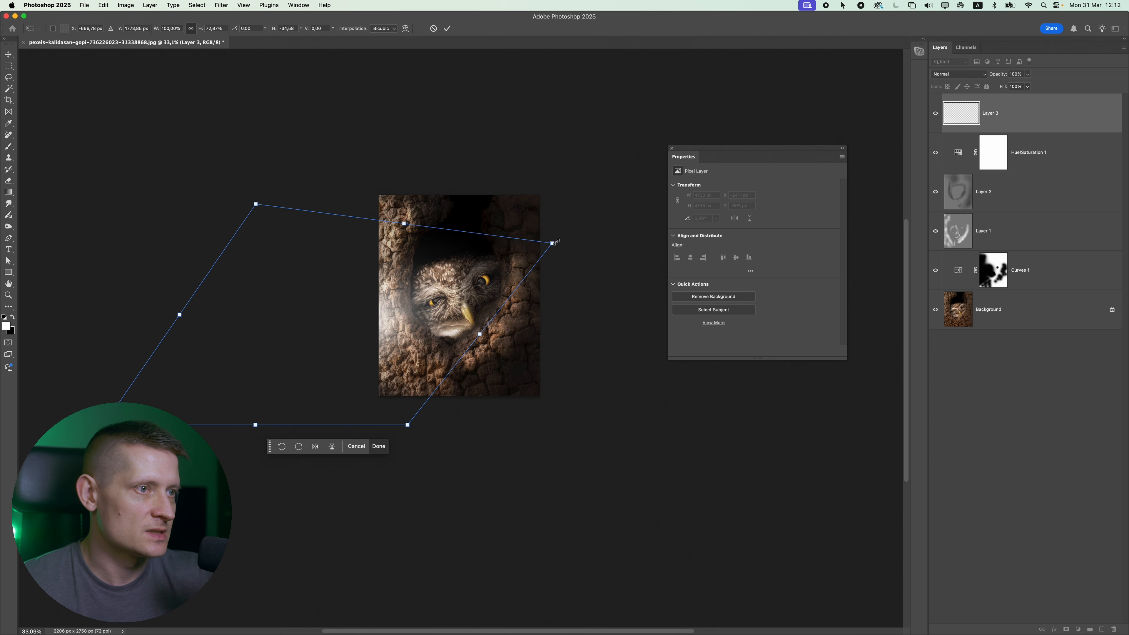
pyautogui.moveTo(554, 242); pyautogui.dragTo(668, 136)
pyautogui.moveTo(487, 263); pyautogui.dragTo(432, 282)
pyautogui.press('Return')
pyautogui.scroll(5, 405, 296)
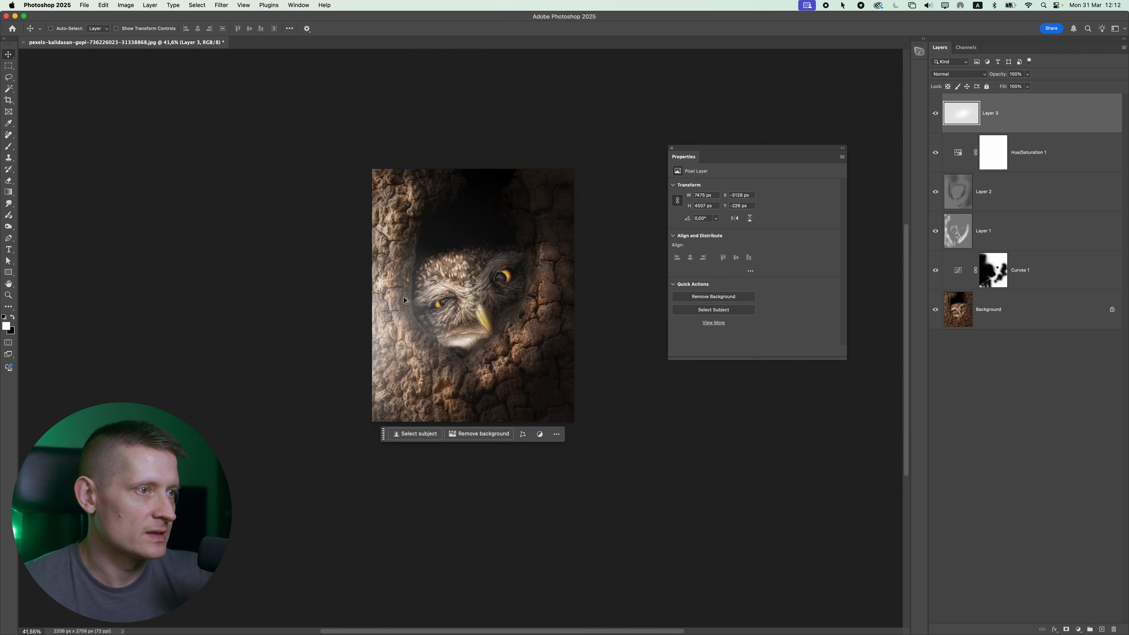
pyautogui.press('super+t')
pyautogui.moveTo(209, 105); pyautogui.dragTo(394, 363)
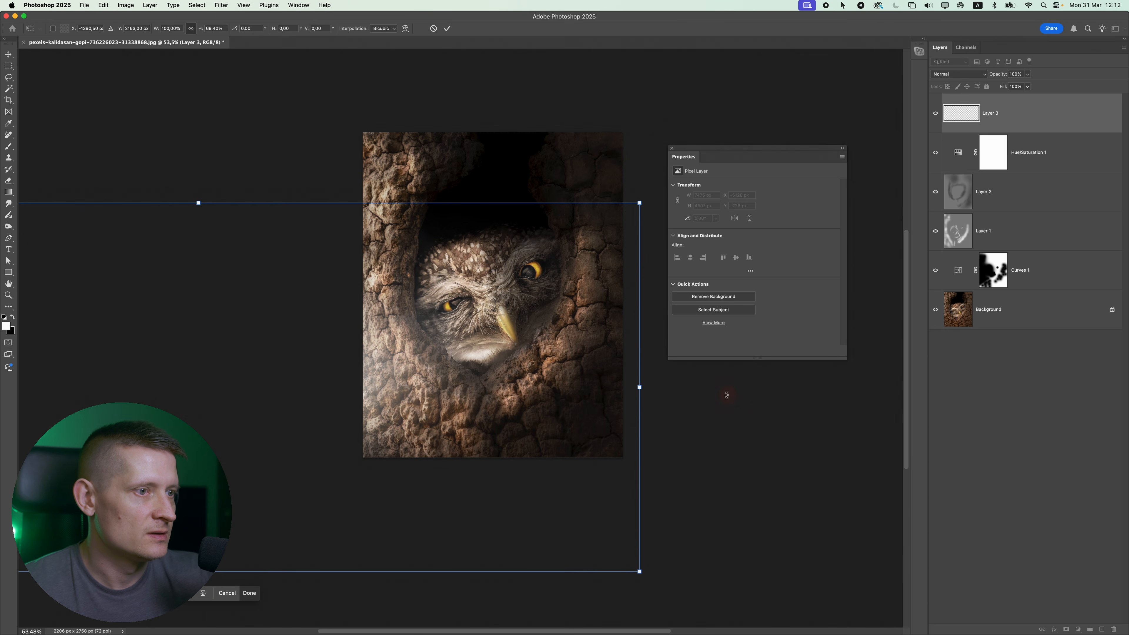
pyautogui.moveTo(639, 570); pyautogui.dragTo(858, 485)
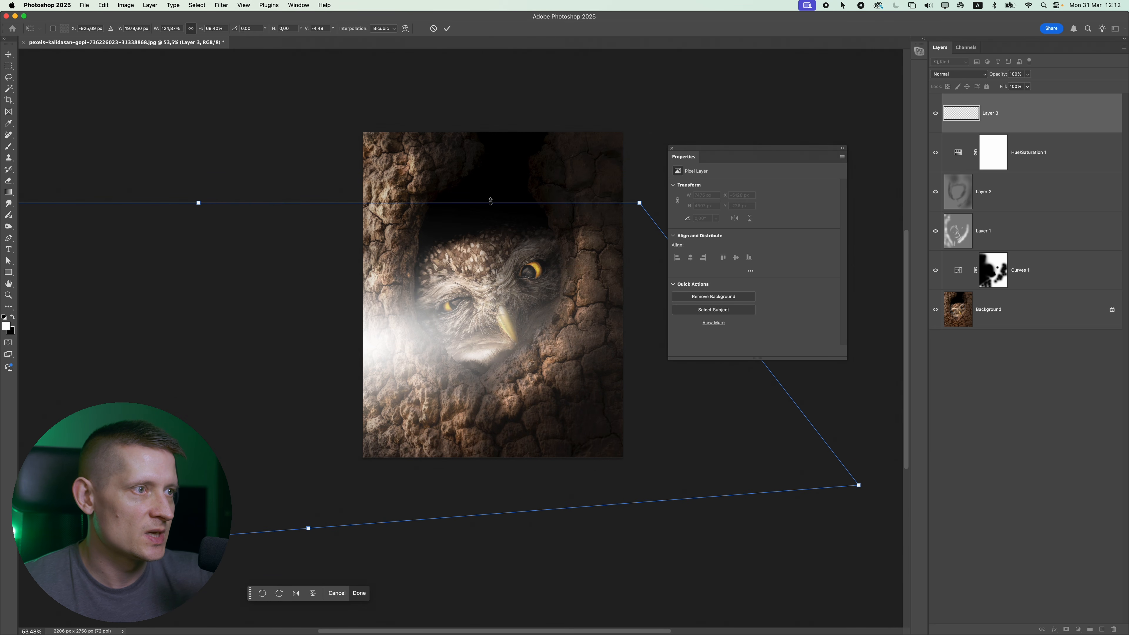
pyautogui.moveTo(490, 201); pyautogui.dragTo(507, 343)
pyautogui.press('Escape')
# - Flatten the Layer 3 glow to about 2679 px high and move it up and left beside the hole
pyautogui.scroll(-2, 484, 345)
pyautogui.press('super+t')
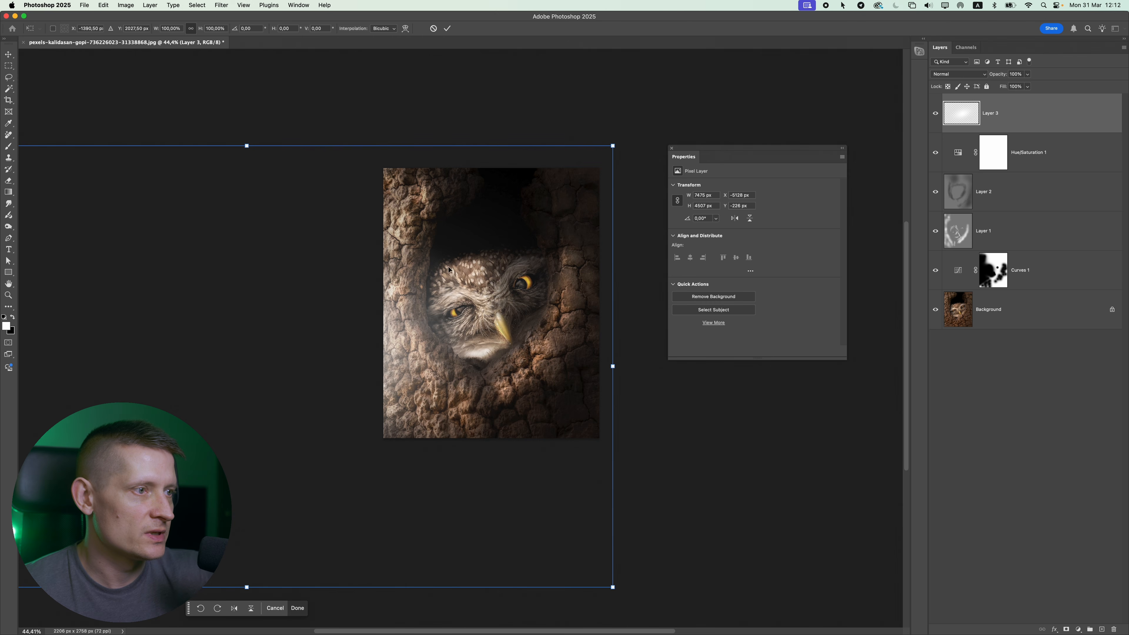
pyautogui.moveTo(261, 138); pyautogui.dragTo(505, 361)
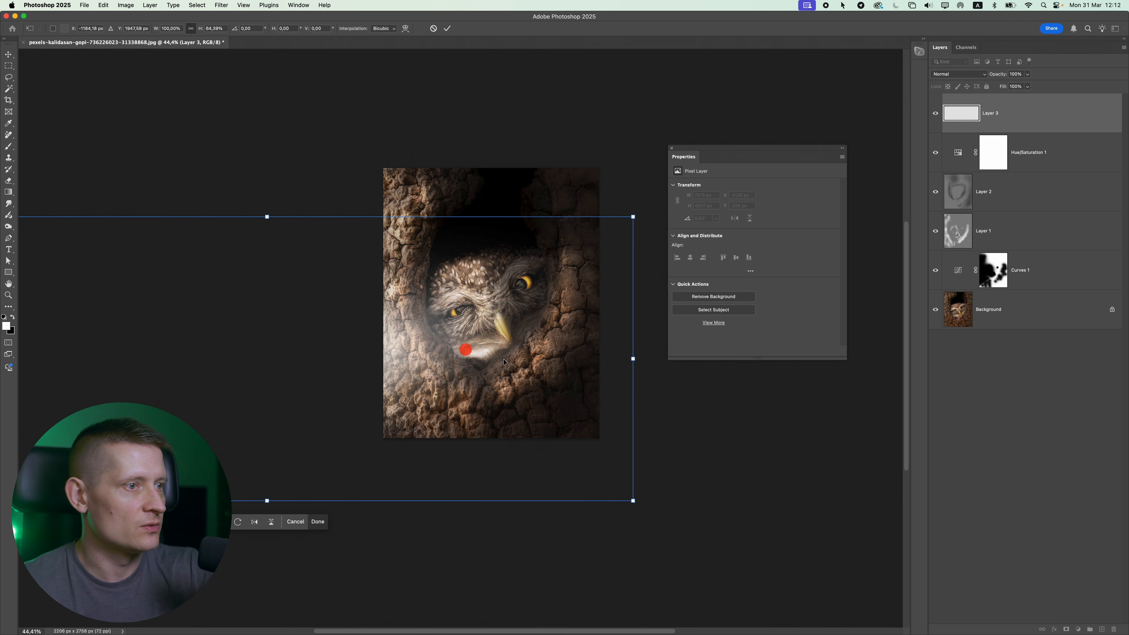
pyautogui.moveTo(673, 451); pyautogui.dragTo(654, 567)
pyautogui.moveTo(475, 438); pyautogui.dragTo(364, 253)
pyautogui.press('Return')
# - Duplicate Layer 3 and colorize the copy orange with hue 32, saturation 89 and lightness -55
pyautogui.press('super+j')
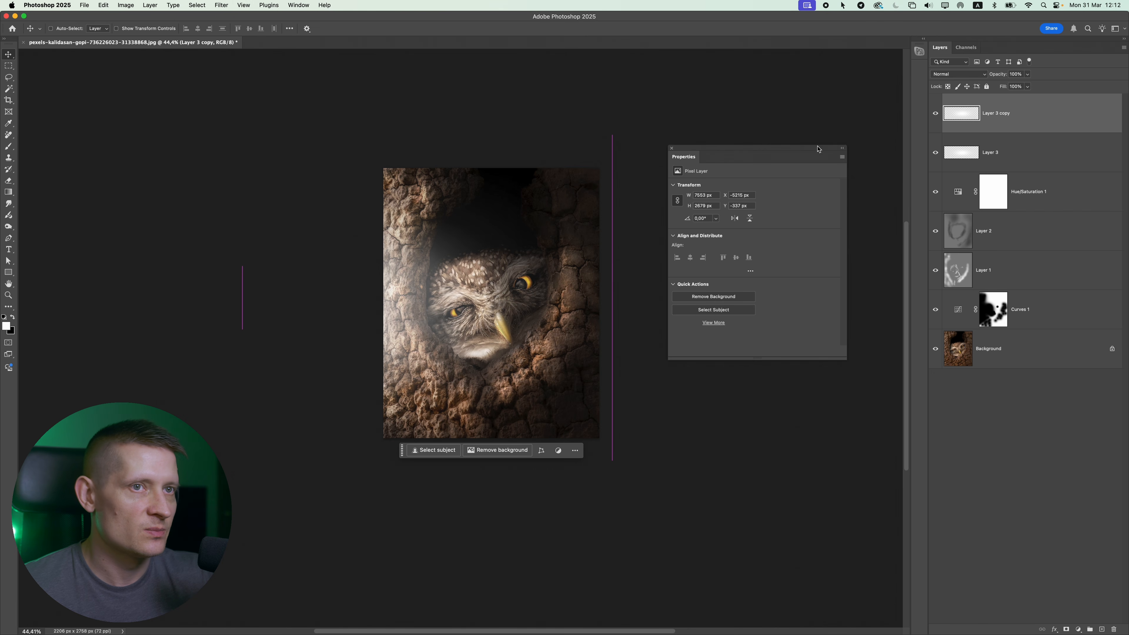
pyautogui.press('super+u')
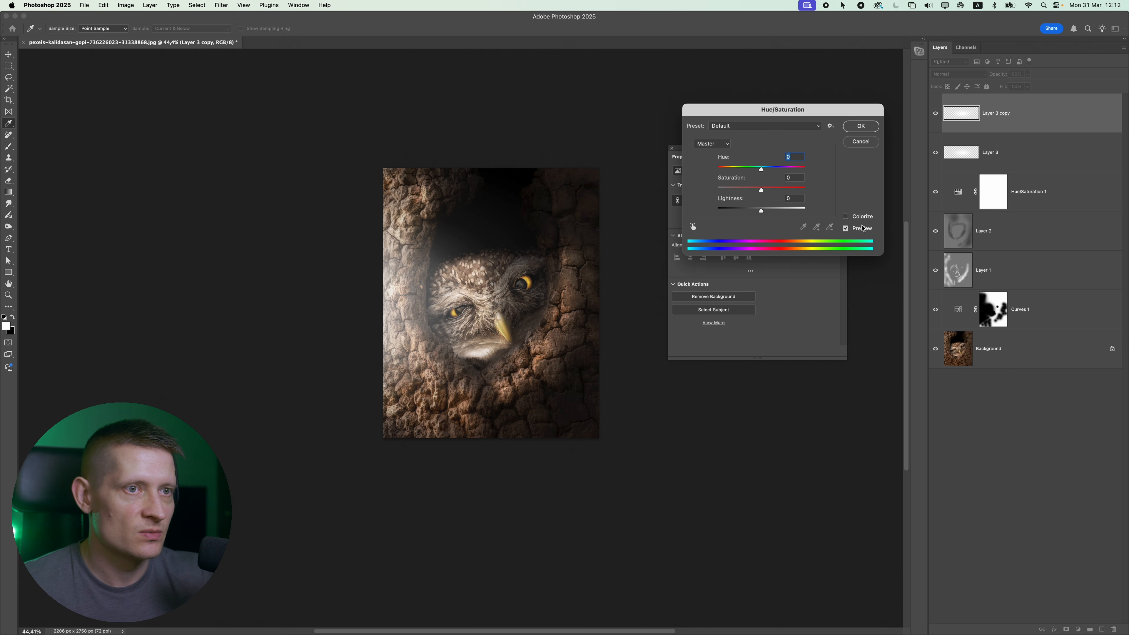
pyautogui.click(846, 217)
pyautogui.moveTo(788, 187); pyautogui.dragTo(739, 209)
pyautogui.moveTo(741, 166); pyautogui.dragTo(722, 172)
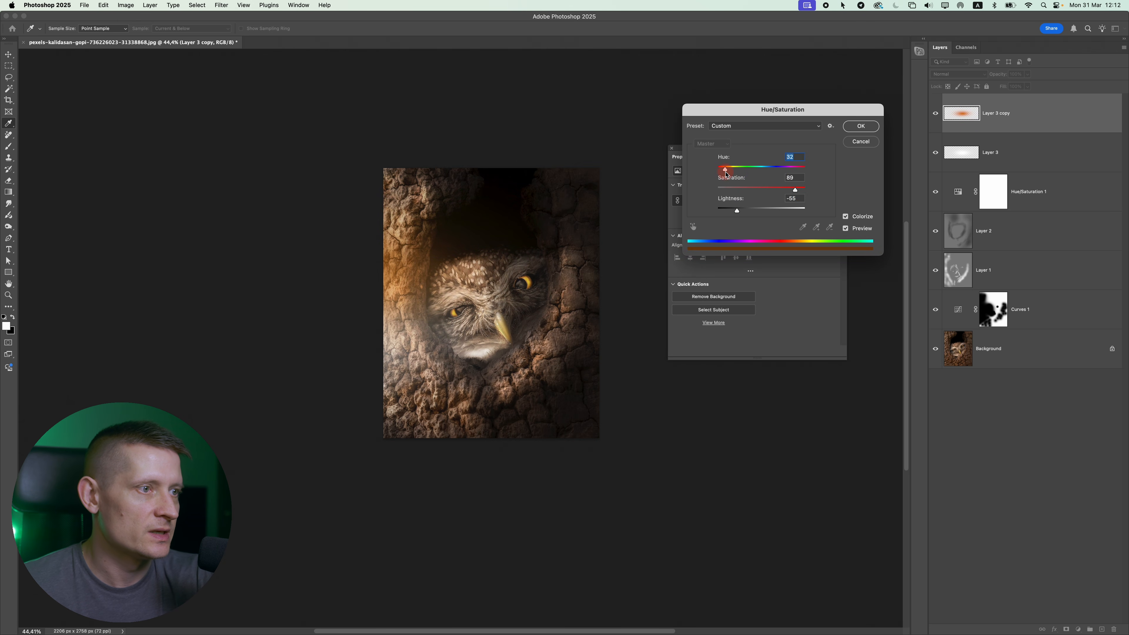
pyautogui.press('Return')
# - Set the orange glow copy to the Overlay blend mode and move it slightly down and right
pyautogui.click(956, 78)
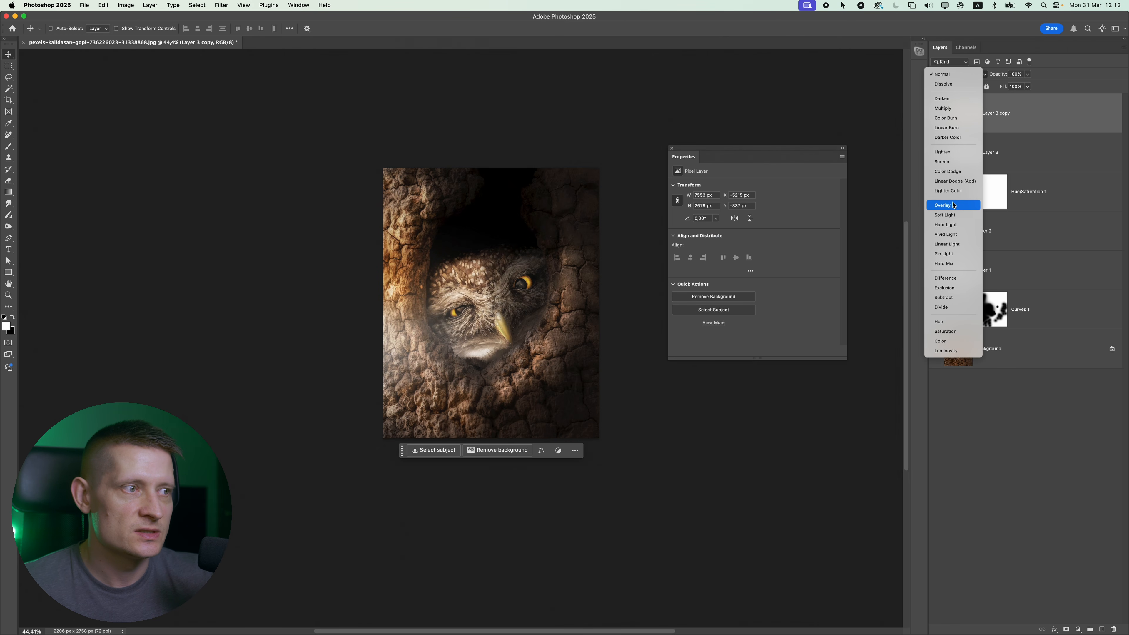
pyautogui.click(954, 208)
pyautogui.moveTo(493, 230); pyautogui.dragTo(512, 284)
# - Stretch the orange glow vertically to about 218% and move it down and left along the left-hand bark
pyautogui.press('cmd+t')
pyautogui.moveTo(255, 211); pyautogui.dragTo(262, 74)
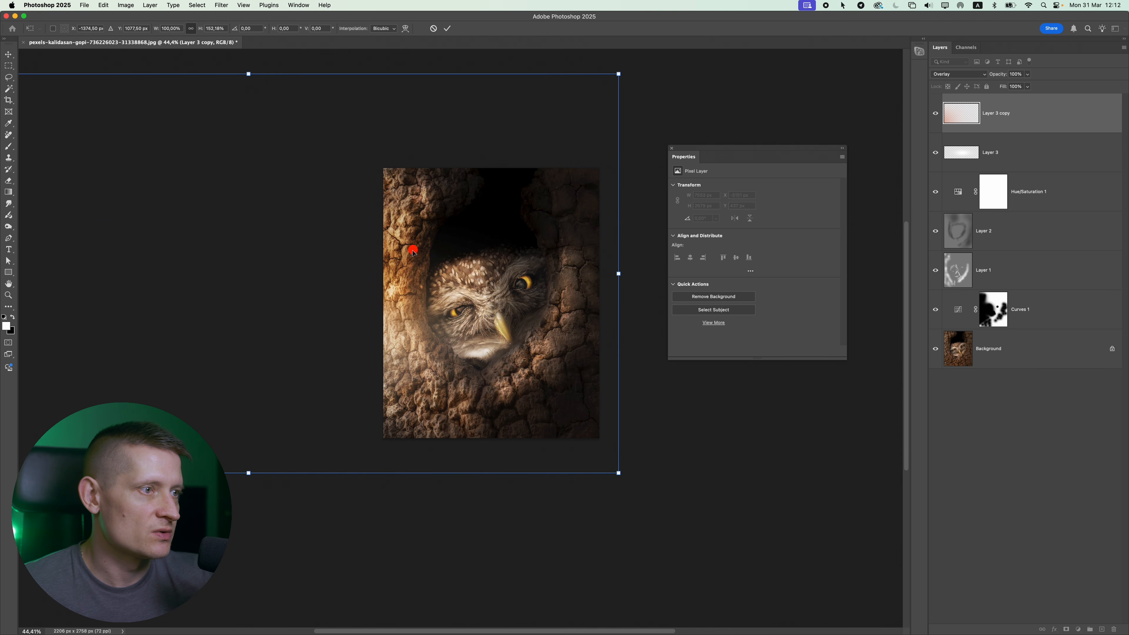
pyautogui.moveTo(413, 250); pyautogui.dragTo(411, 329)
pyautogui.scroll(-3, 412, 329)
pyautogui.moveTo(280, 191); pyautogui.dragTo(281, 52)
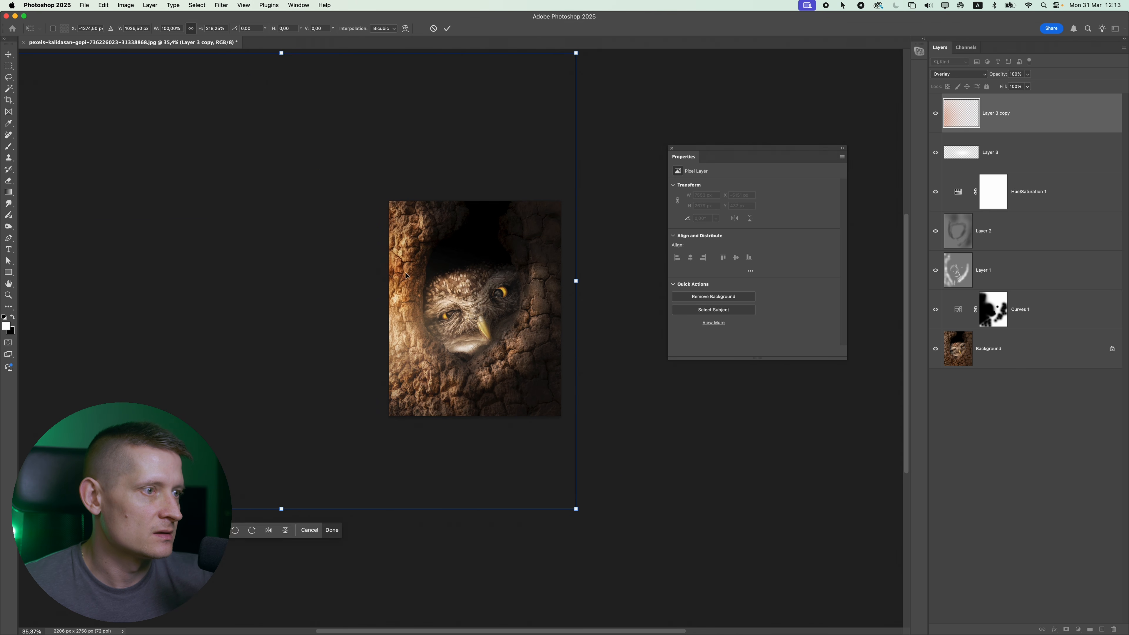
pyautogui.moveTo(402, 268); pyautogui.dragTo(402, 306)
pyautogui.moveTo(432, 311); pyautogui.dragTo(418, 311)
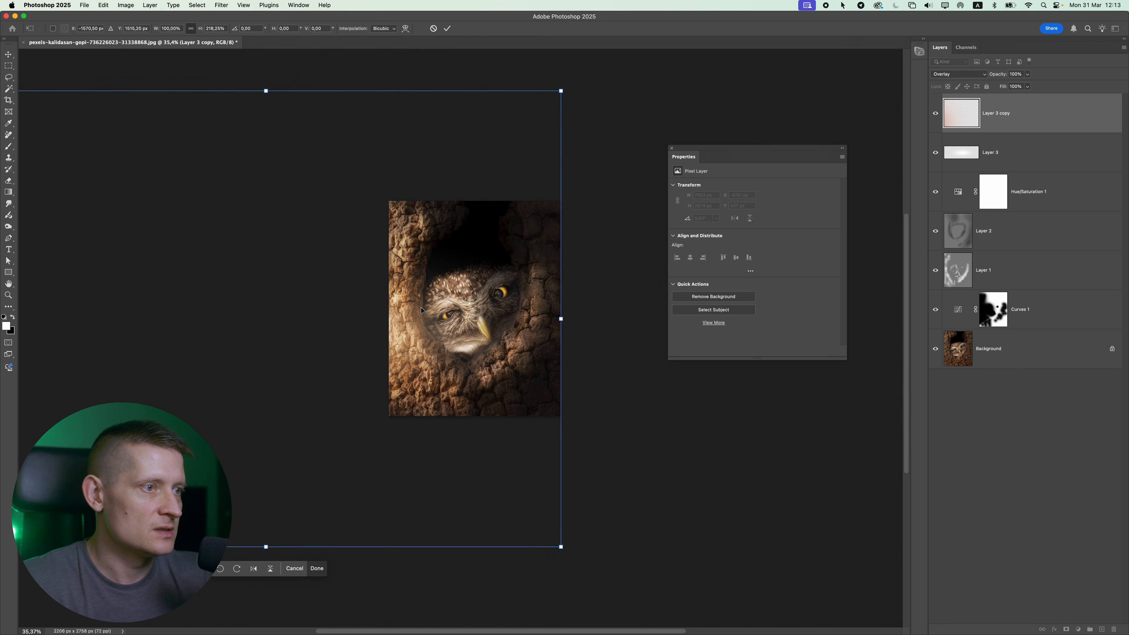
pyautogui.press('Return')
# - Duplicate the orange glow, move the copy to the lower part of the photo and reduce its opacity to 20%
pyautogui.scroll(3, 423, 310)
pyautogui.scroll(2, 425, 308)
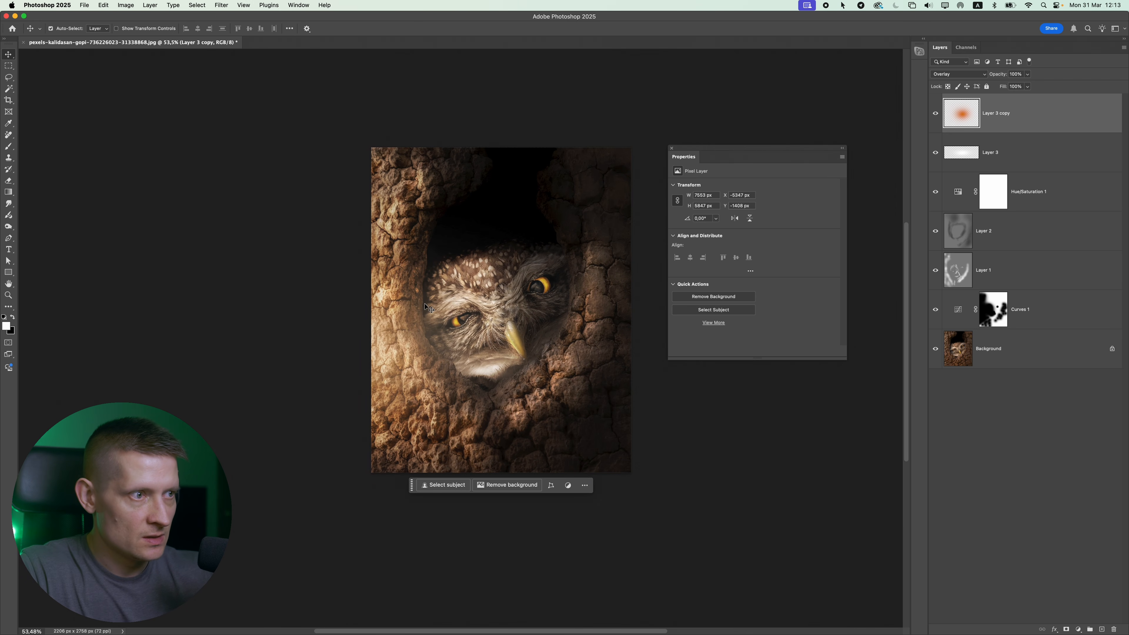
pyautogui.press('super+j')
pyautogui.moveTo(425, 310); pyautogui.dragTo(573, 374)
pyautogui.click(1027, 74)
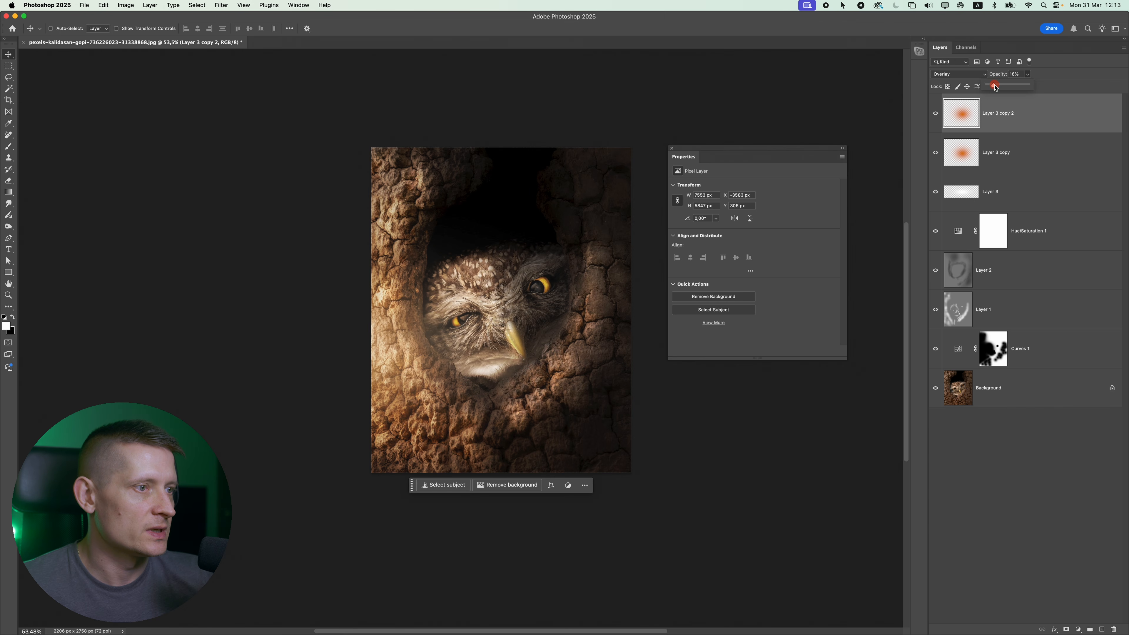
pyautogui.click(496, 355)
# - Duplicate the faint orange glow and move the new copy beyond the photo's upper-left corner
pyautogui.press('super+j')
pyautogui.moveTo(489, 417); pyautogui.dragTo(352, 164)
pyautogui.scroll(-2, 449, 337)
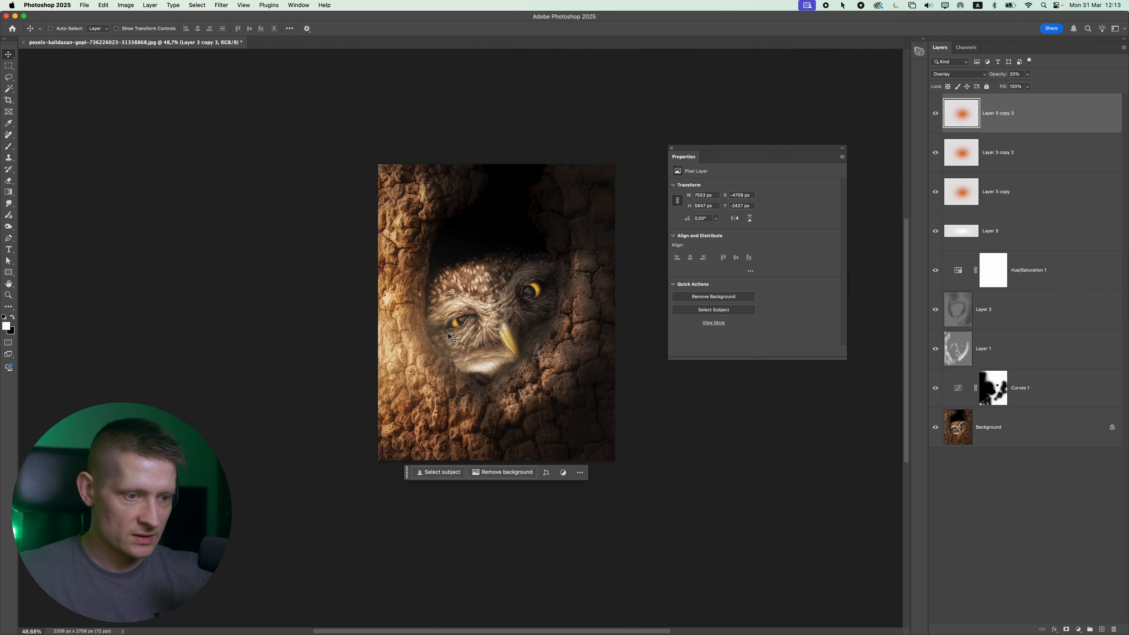
# - Duplicate the upper-left glow again and position this copy over the right-hand side of the photo
pyautogui.press('super+j')
pyautogui.moveTo(144, 338); pyautogui.dragTo(628, 368)
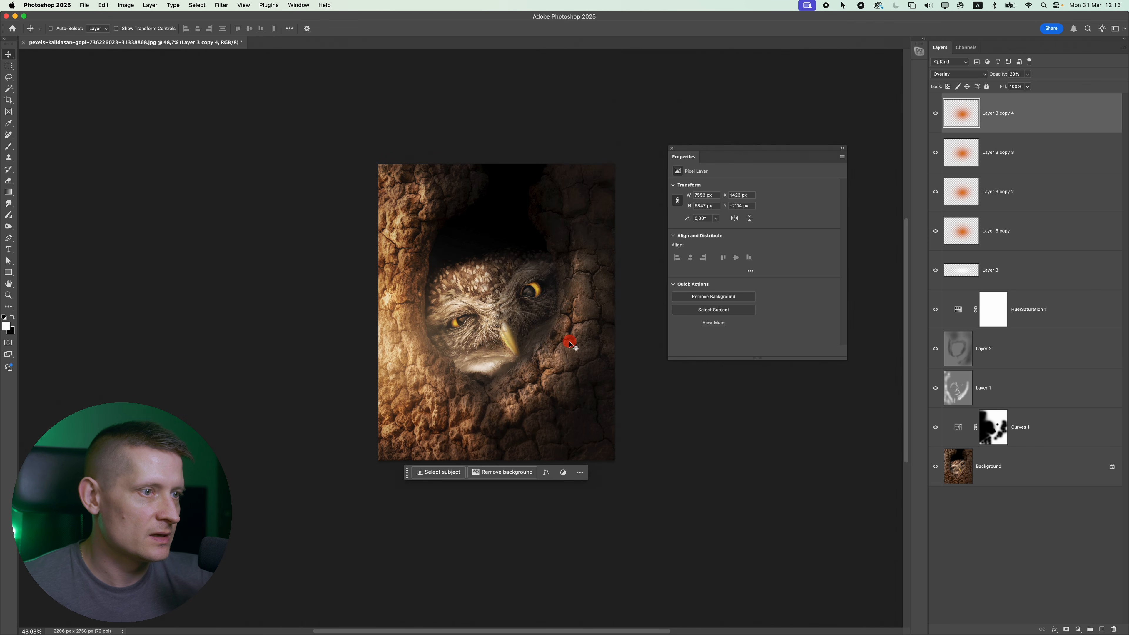
pyautogui.moveTo(567, 338); pyautogui.dragTo(397, 340)
pyautogui.press('super+t')
pyautogui.press('Escape')
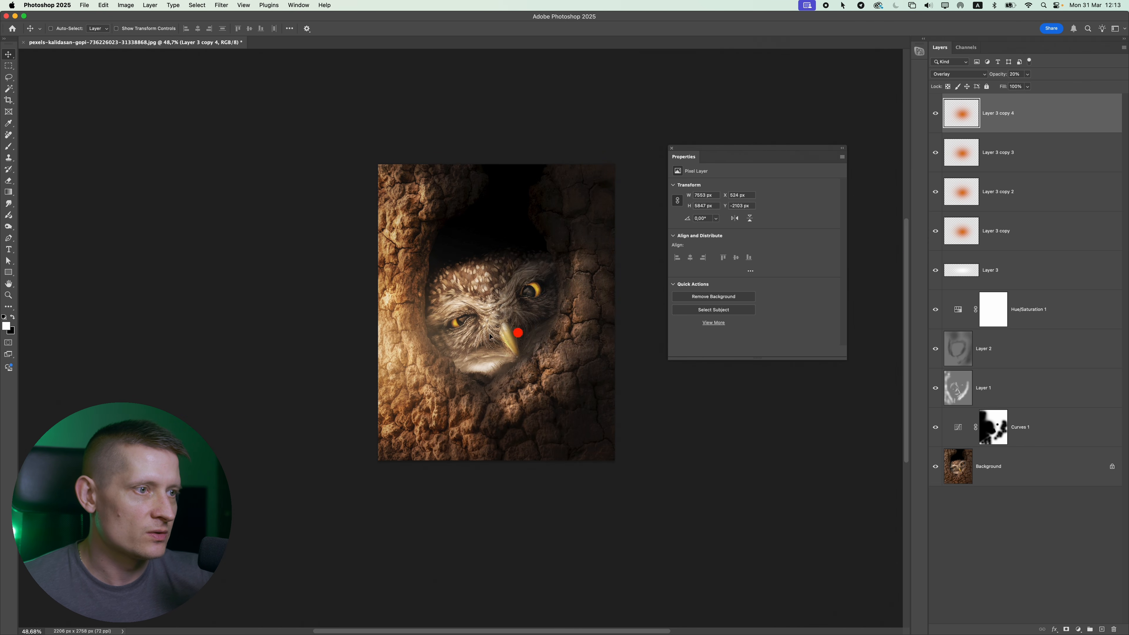
pyautogui.moveTo(518, 334); pyautogui.dragTo(184, 386)
pyautogui.moveTo(507, 351); pyautogui.dragTo(550, 348)
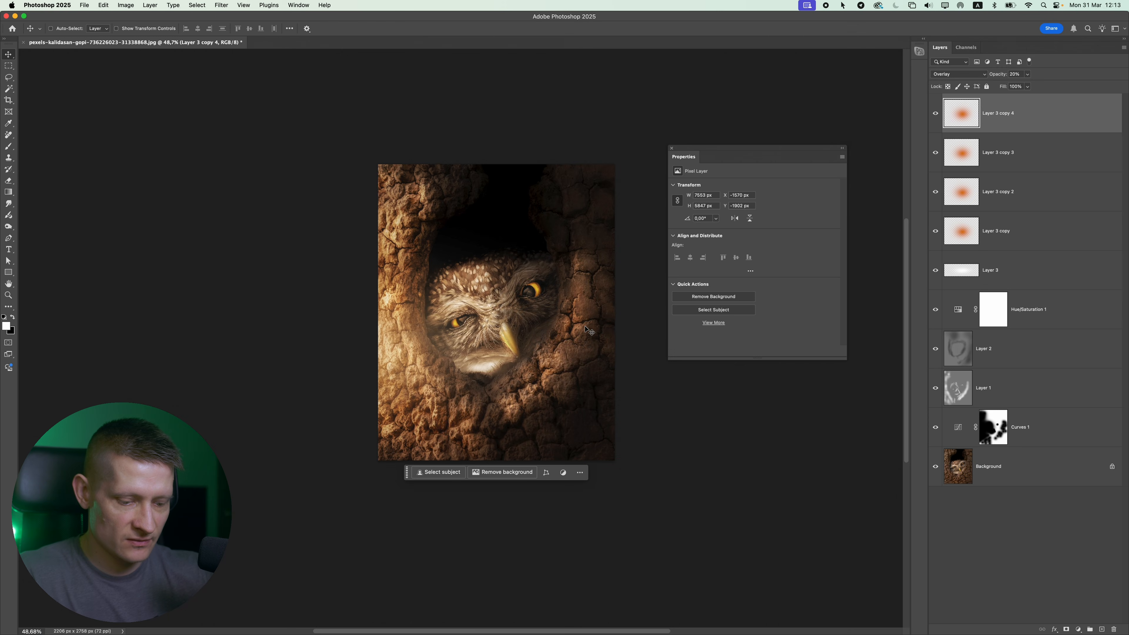
# - Invert the right-hand glow copy to blue, shift it over the right-hand bark and compare the photo with it hidden
pyautogui.press('super+i')
pyautogui.moveTo(532, 311); pyautogui.dragTo(586, 328)
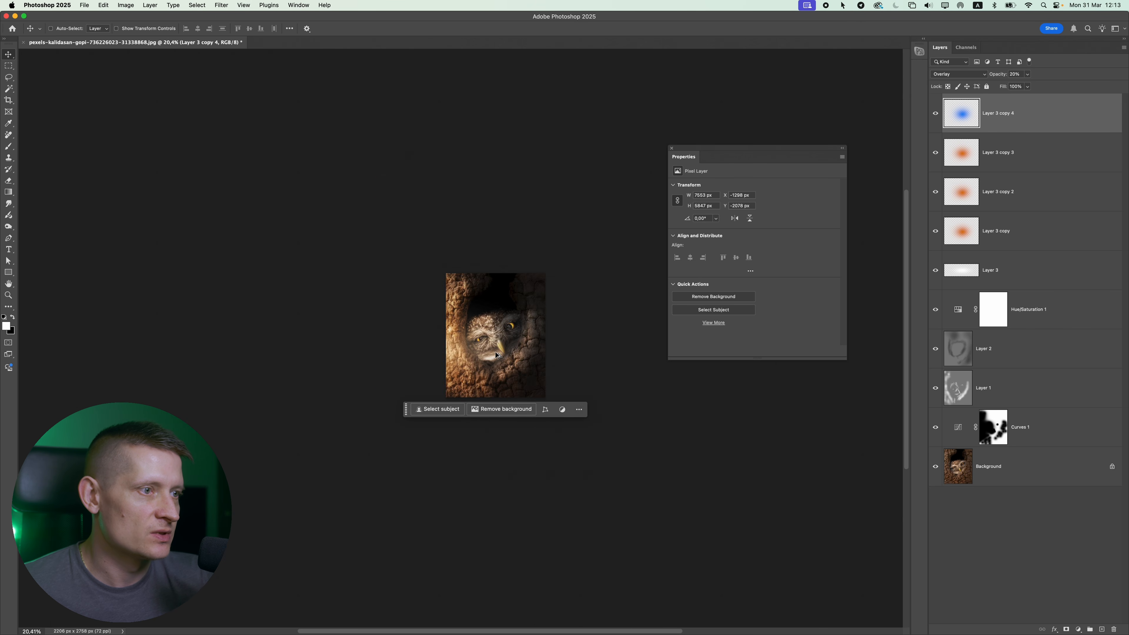
pyautogui.click(936, 121)
pyautogui.click(936, 121)
pyautogui.scroll(6, 529, 312)
pyautogui.scroll(-6, 510, 321)
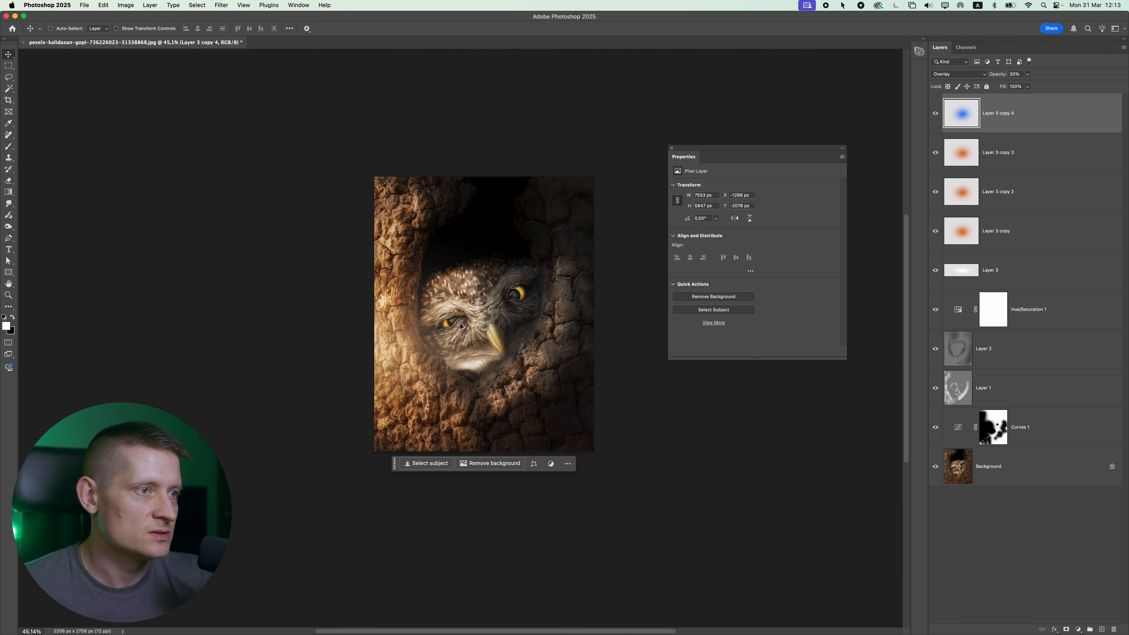
pyautogui.scroll(1, 462, 327)
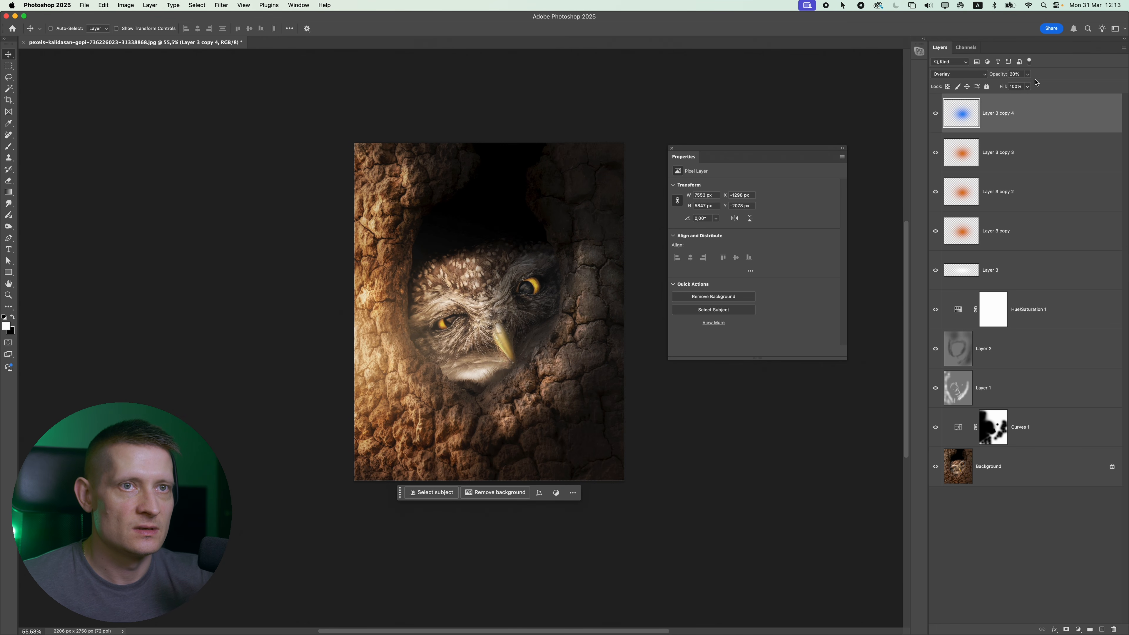
# - Move the blue glow farther up and right over the shaded bark, keeping its 20% opacity
pyautogui.click(1027, 87)
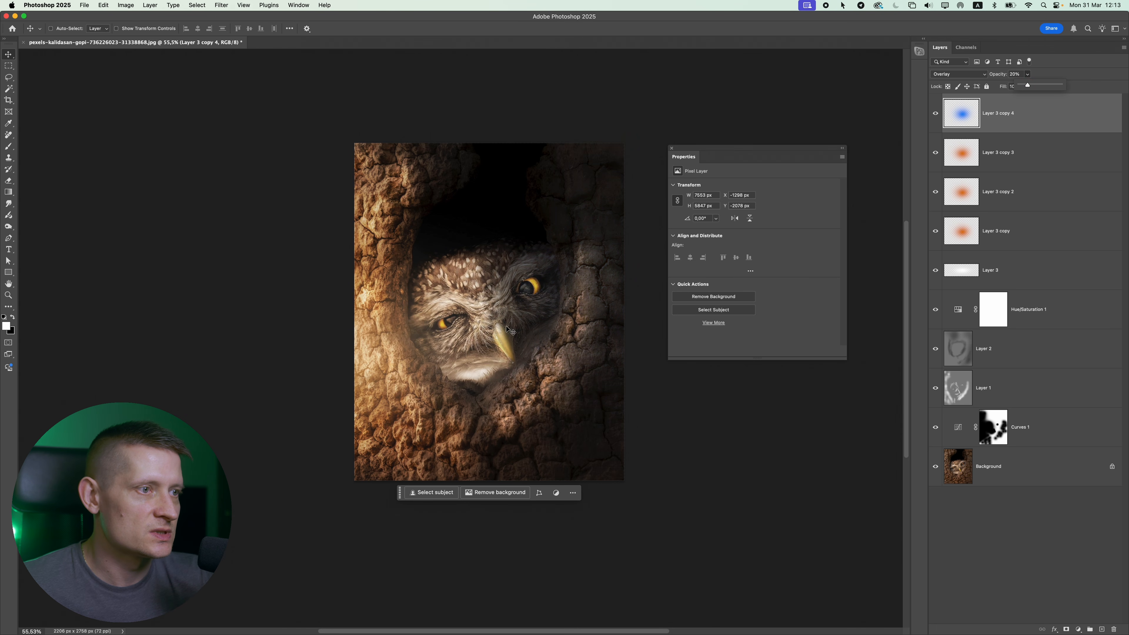
pyautogui.moveTo(506, 326); pyautogui.dragTo(533, 299)
pyautogui.scroll(-6, 510, 326)
pyautogui.scroll(7, 506, 328)
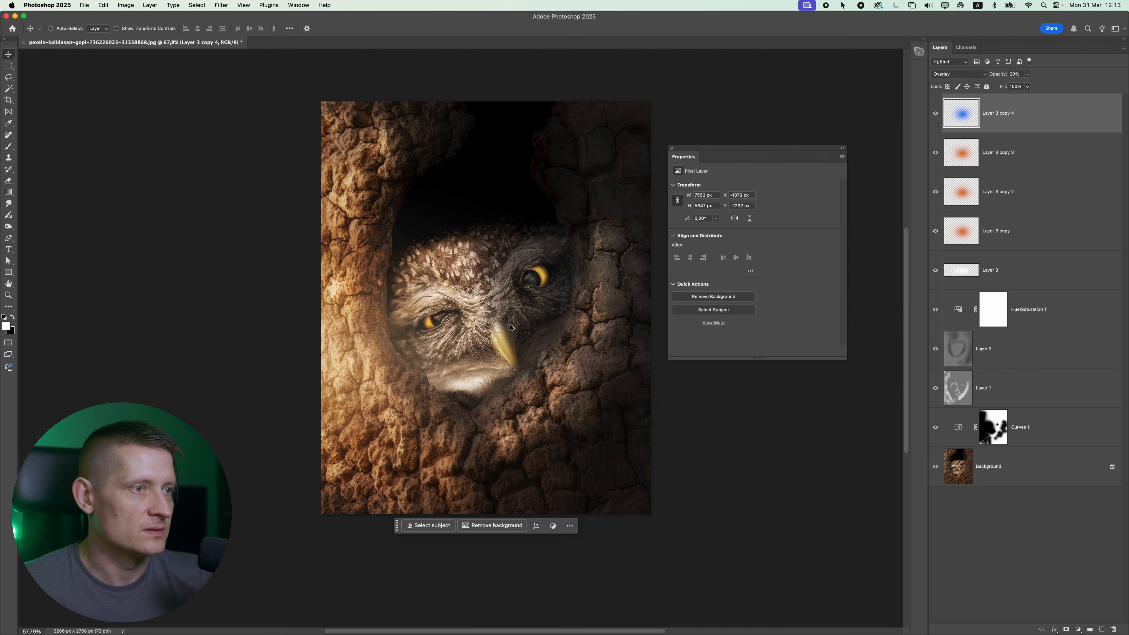
# - Add a Gradient fill layer above the blue glow, using the Radial style with Reverse enabled
pyautogui.click(1080, 630)
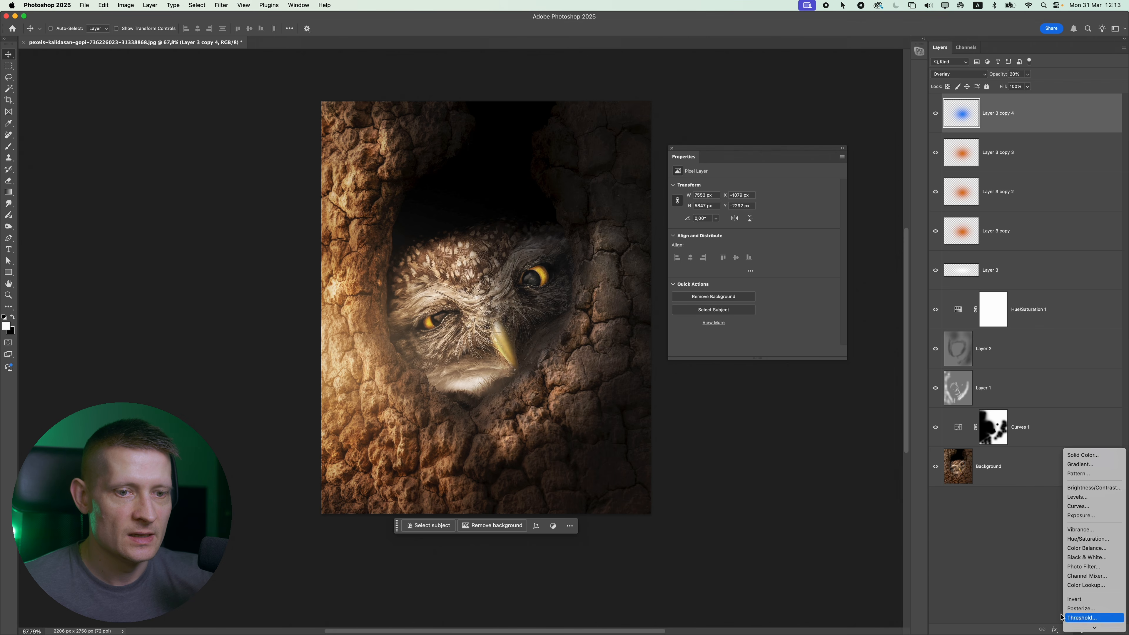
pyautogui.click(1039, 599)
pyautogui.click(1078, 629)
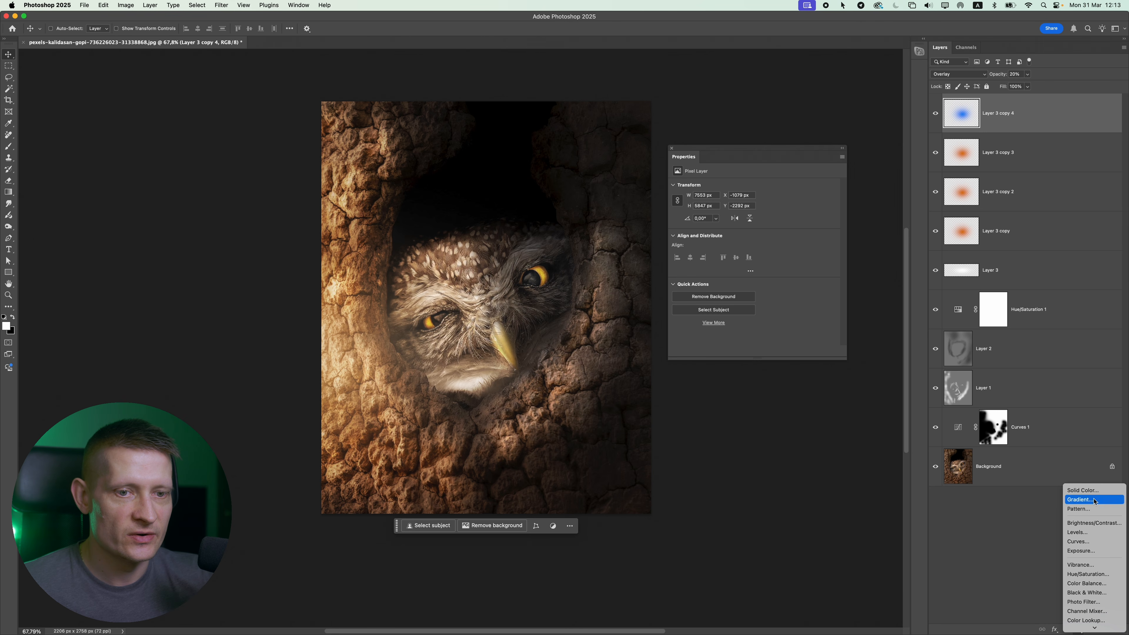
pyautogui.click(1081, 499)
pyautogui.click(762, 192)
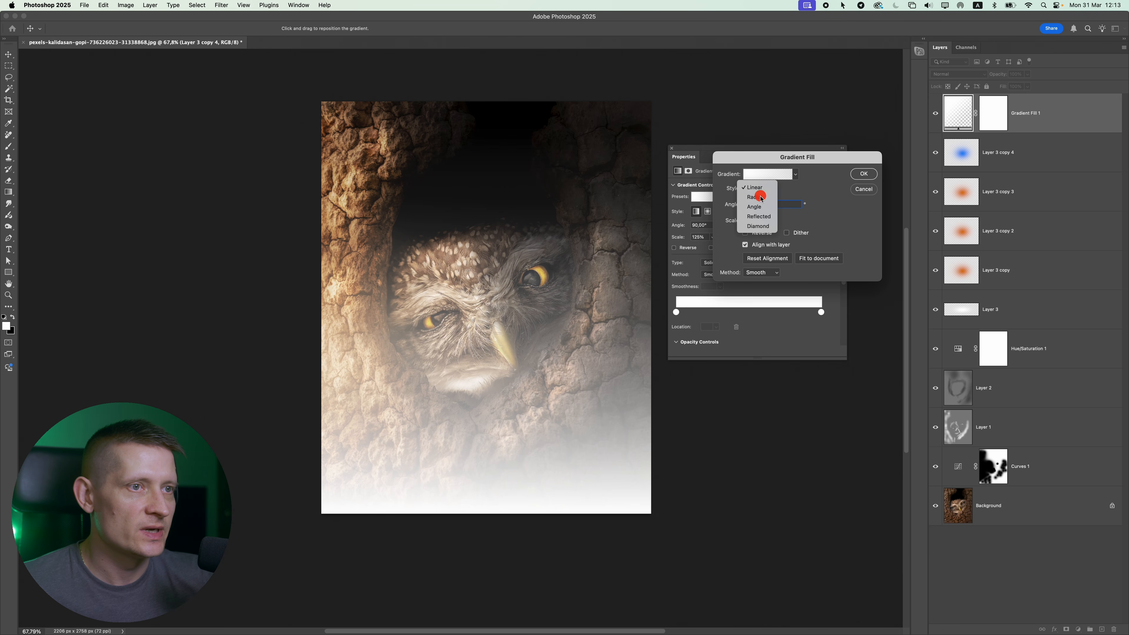
pyautogui.click(758, 201)
pyautogui.click(752, 234)
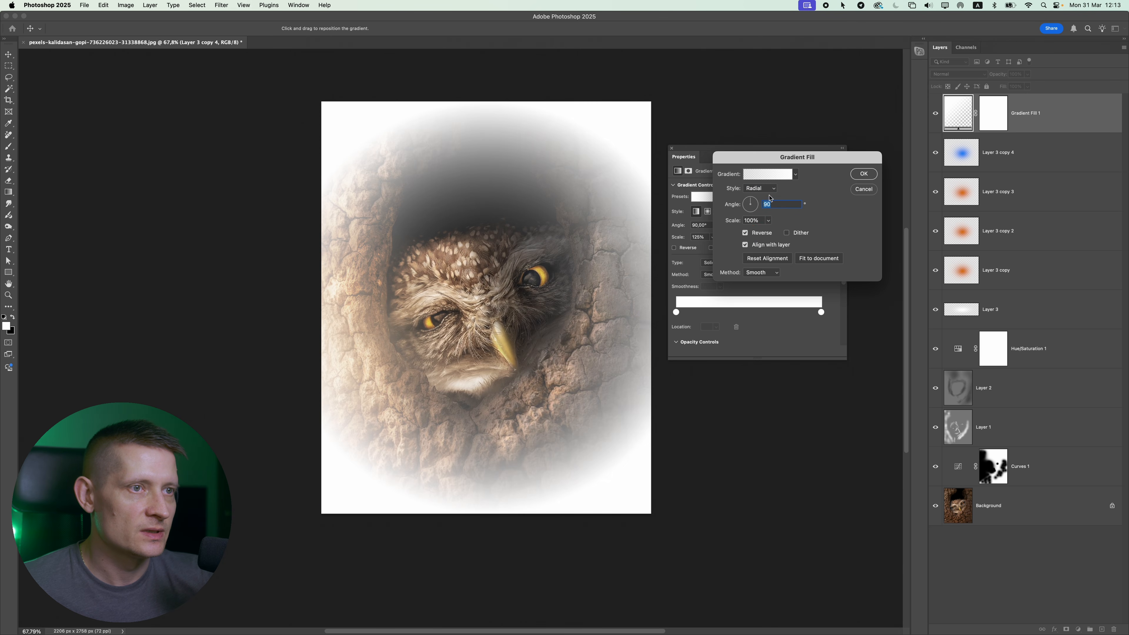
# - Edit the fill's gradient and set its starting colour stop to a very dark brown based on the photo's shadows
pyautogui.click(764, 176)
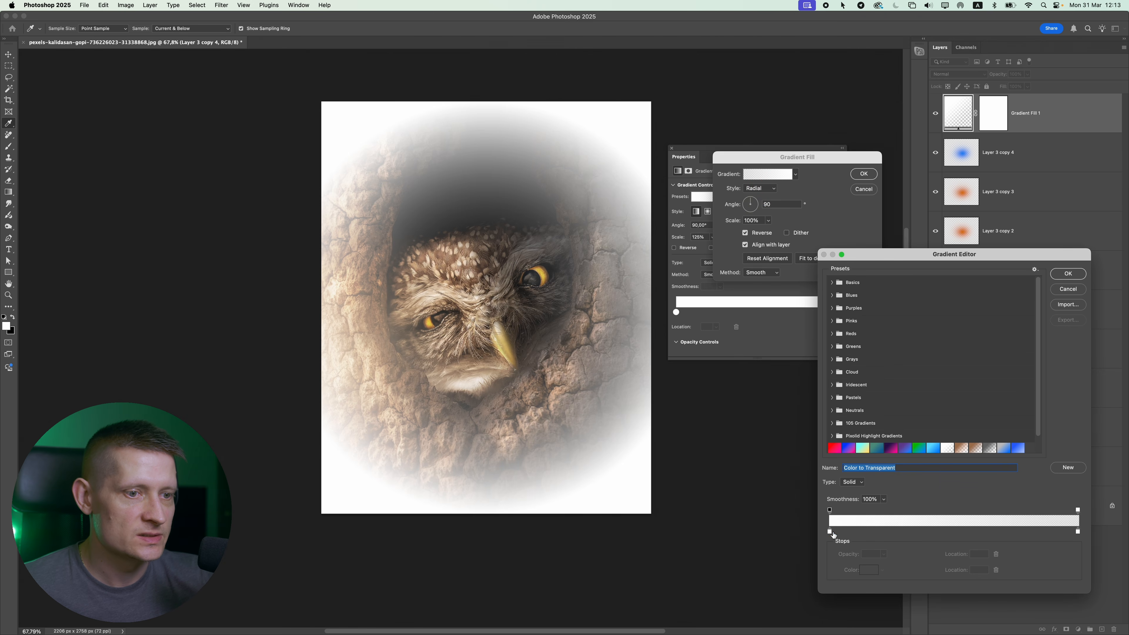
pyautogui.click(830, 532)
pyautogui.click(869, 570)
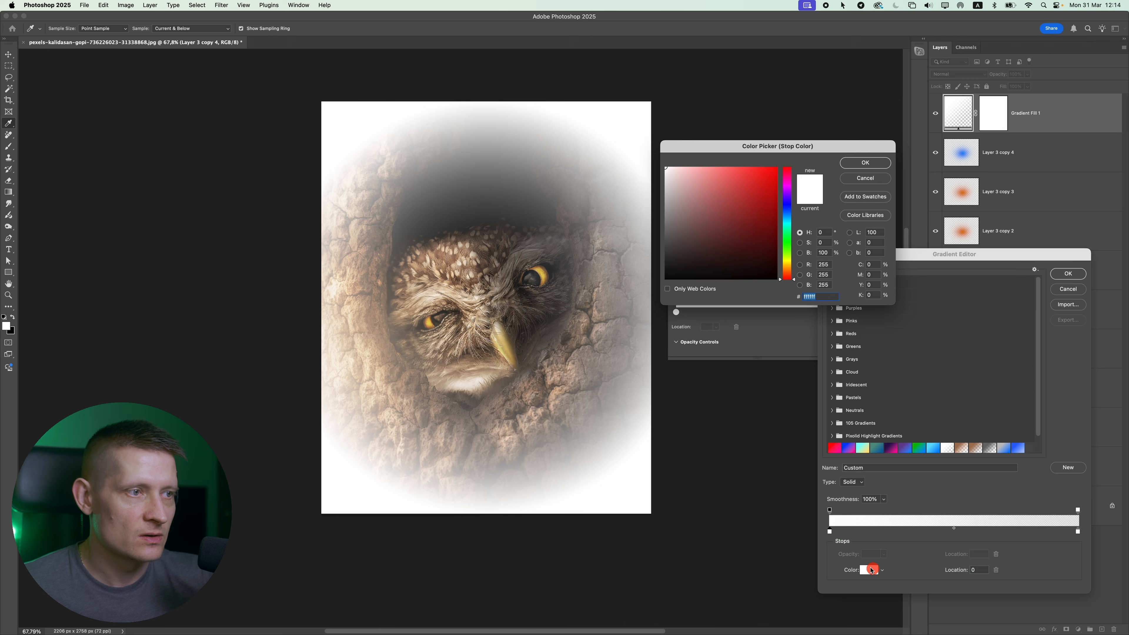
pyautogui.click(561, 338)
pyautogui.click(577, 391)
pyautogui.click(704, 264)
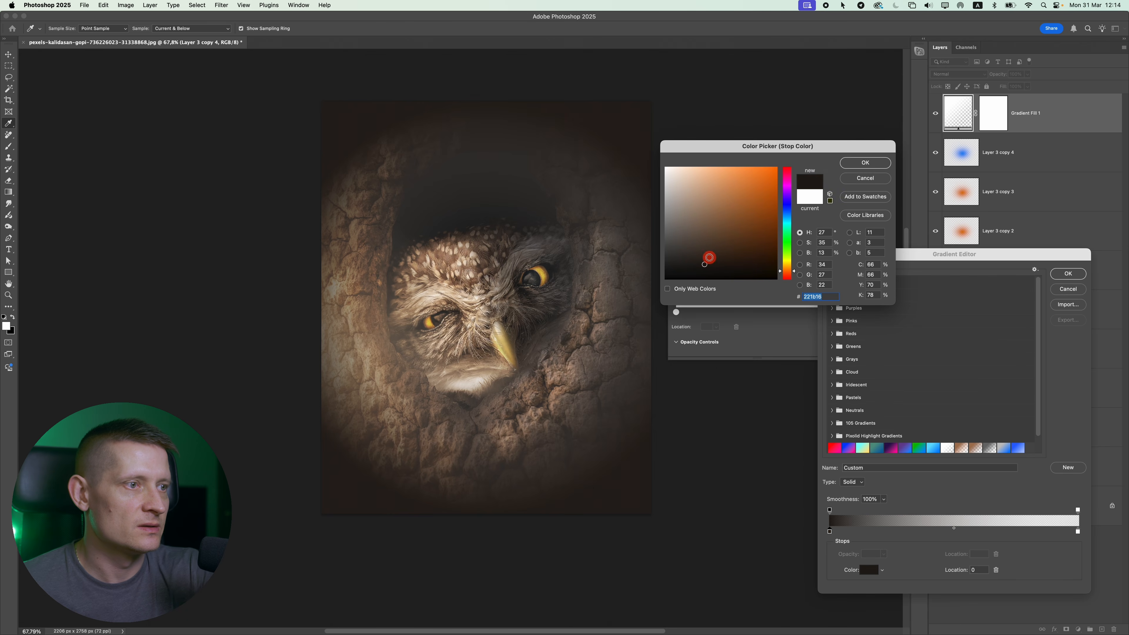
pyautogui.moveTo(709, 258); pyautogui.dragTo(716, 268)
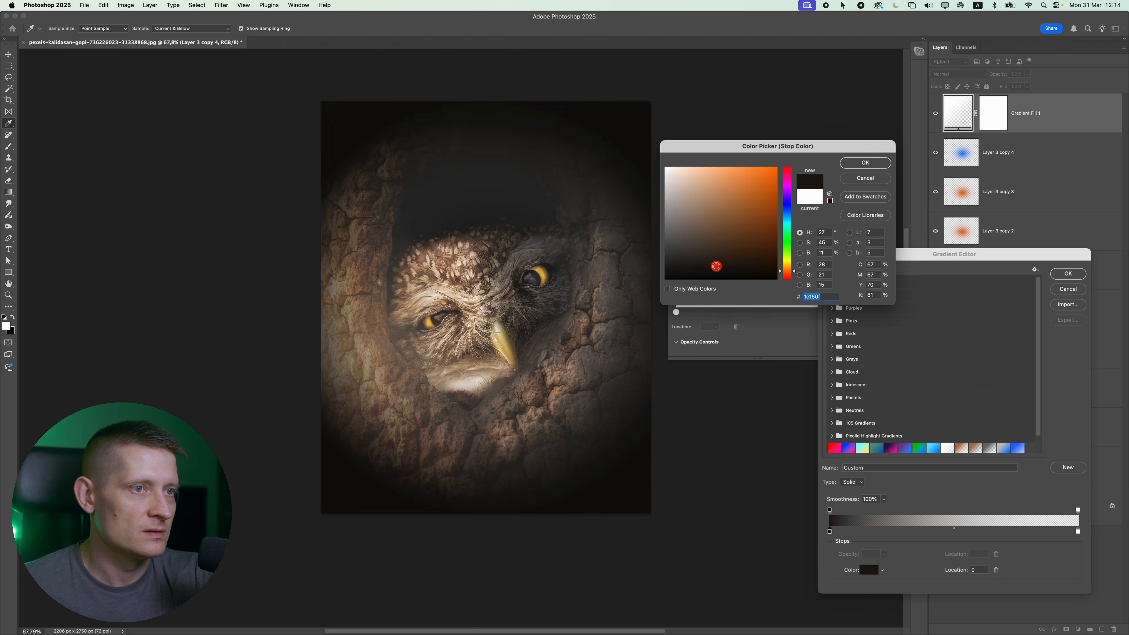
pyautogui.press('Return')
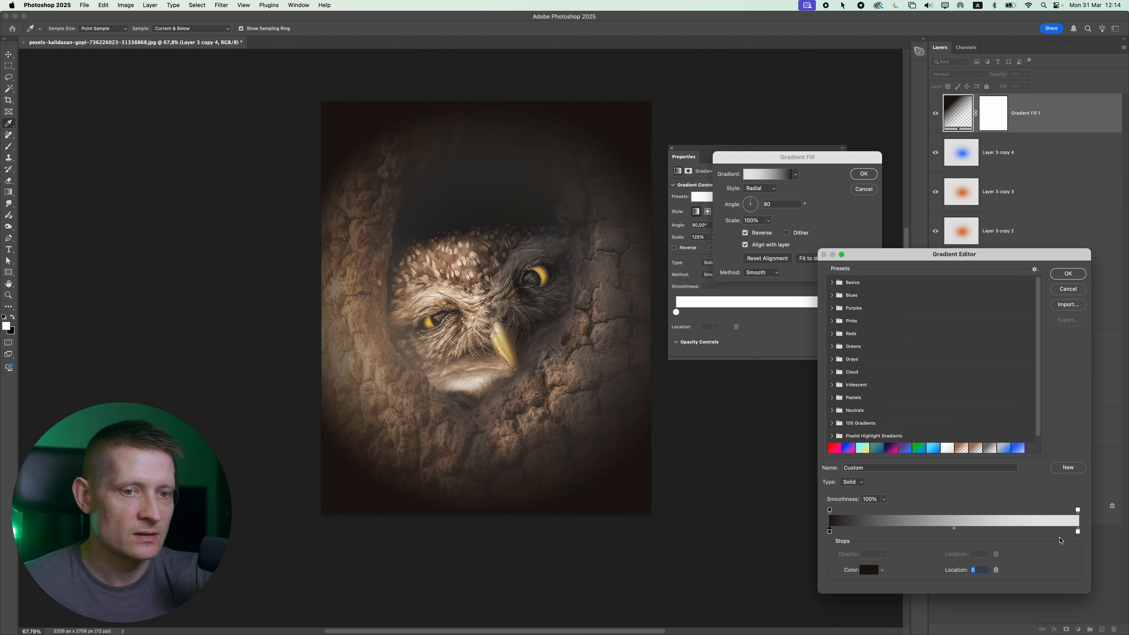
# - Give the gradient's end stop the same dark brown as the starting stop and accept the edited gradient
pyautogui.click(1062, 531)
pyautogui.moveTo(1078, 532)
pyautogui.mouseDown()
pyautogui.moveTo(1075, 547)
pyautogui.moveTo(1077, 531)
pyautogui.mouseUp()
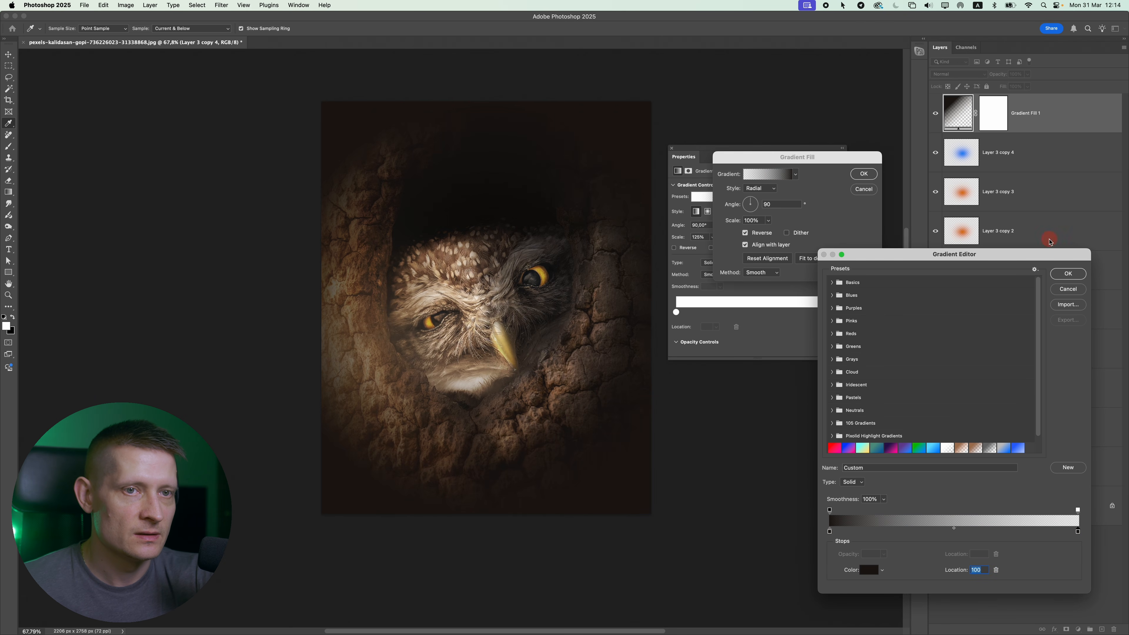
pyautogui.click(1067, 273)
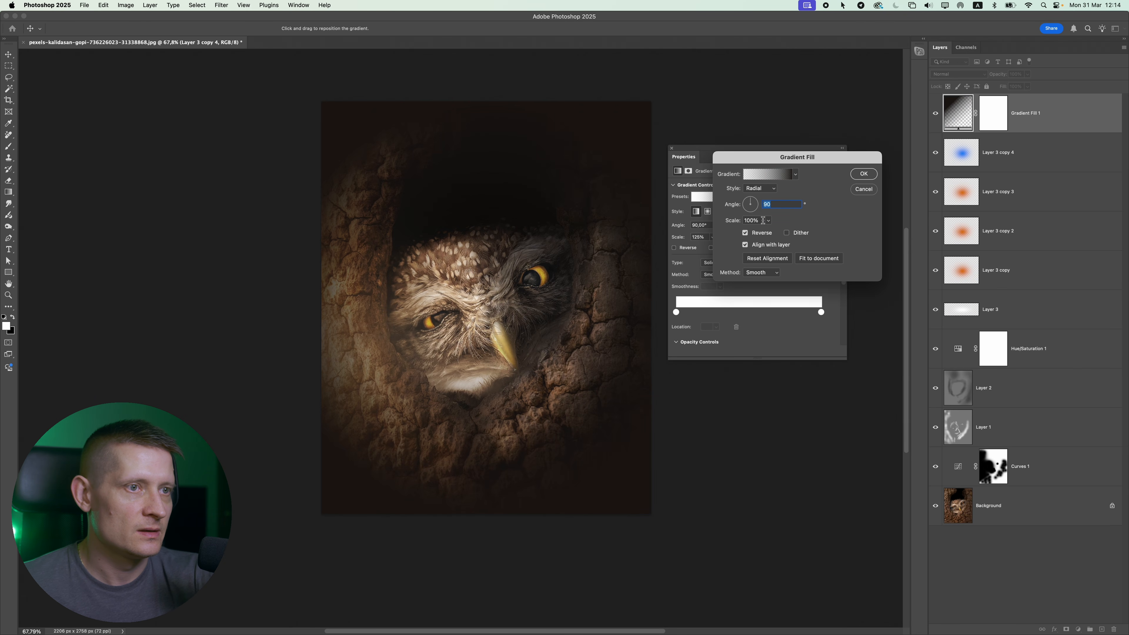
# - Scale the radial gradient to 114%, shift its clear centre toward the sunlit lower-left bark and apply the fill
pyautogui.click(768, 220)
pyautogui.moveTo(754, 232); pyautogui.dragTo(770, 236)
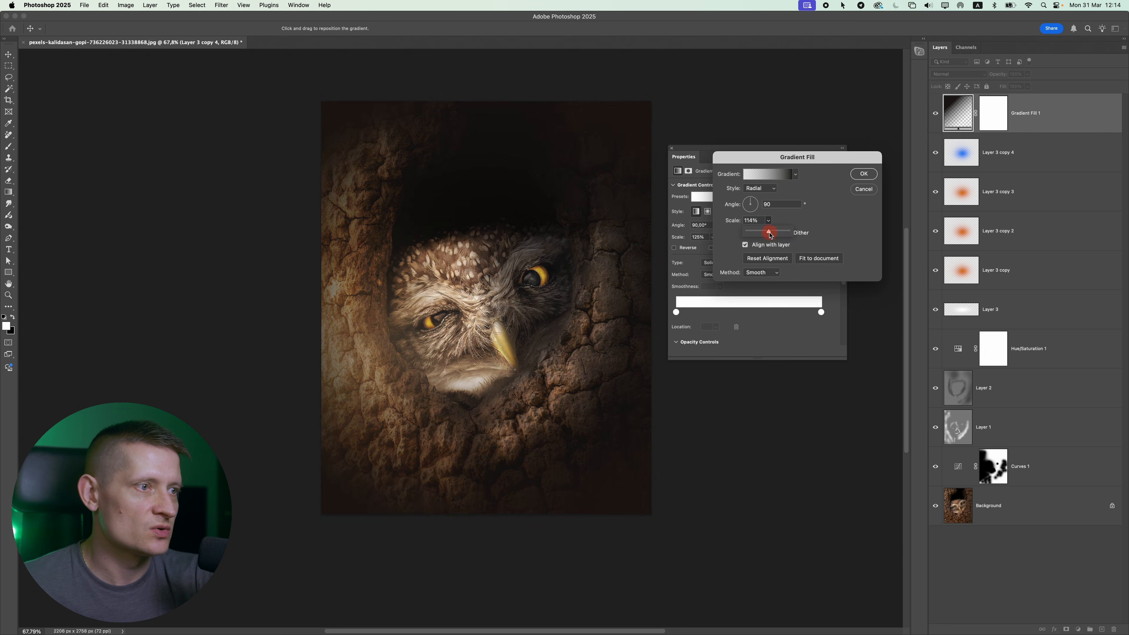
pyautogui.moveTo(538, 280); pyautogui.dragTo(450, 312)
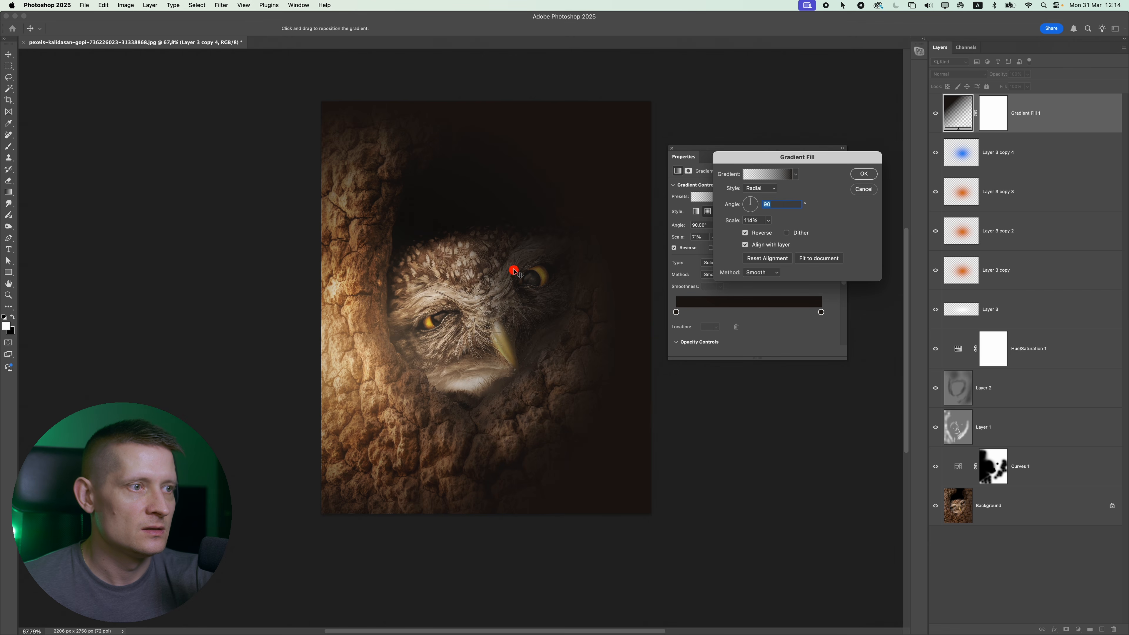
pyautogui.moveTo(514, 271); pyautogui.dragTo(522, 258)
pyautogui.click(863, 173)
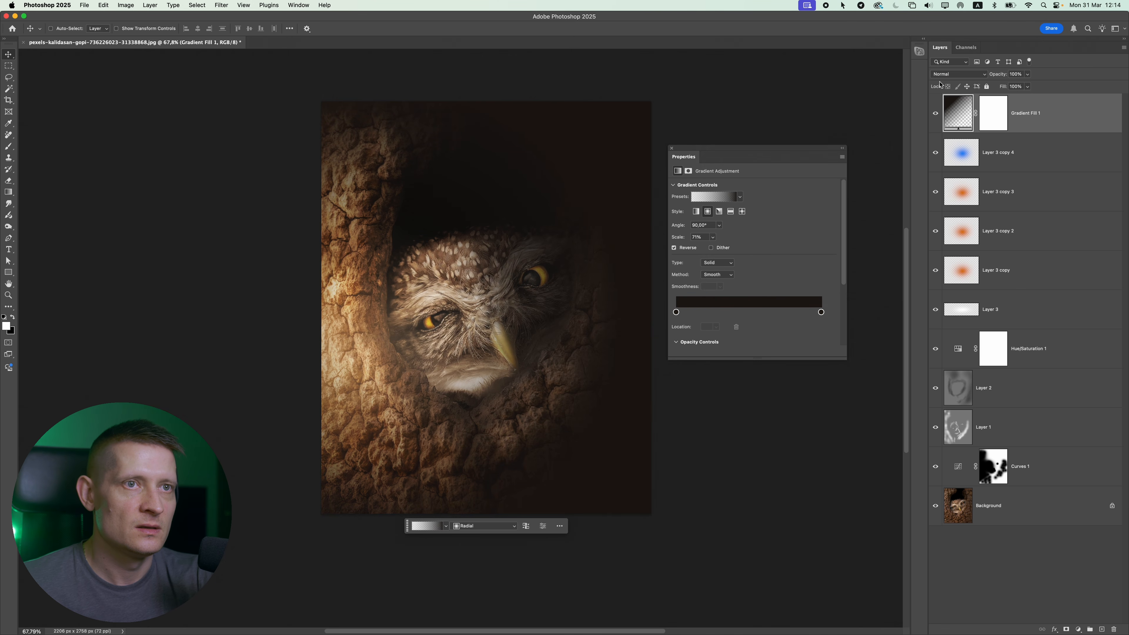
# - Blend the gradient fill in Soft Light, lower its opacity well below half and compare the photo with it hidden
pyautogui.click(958, 73)
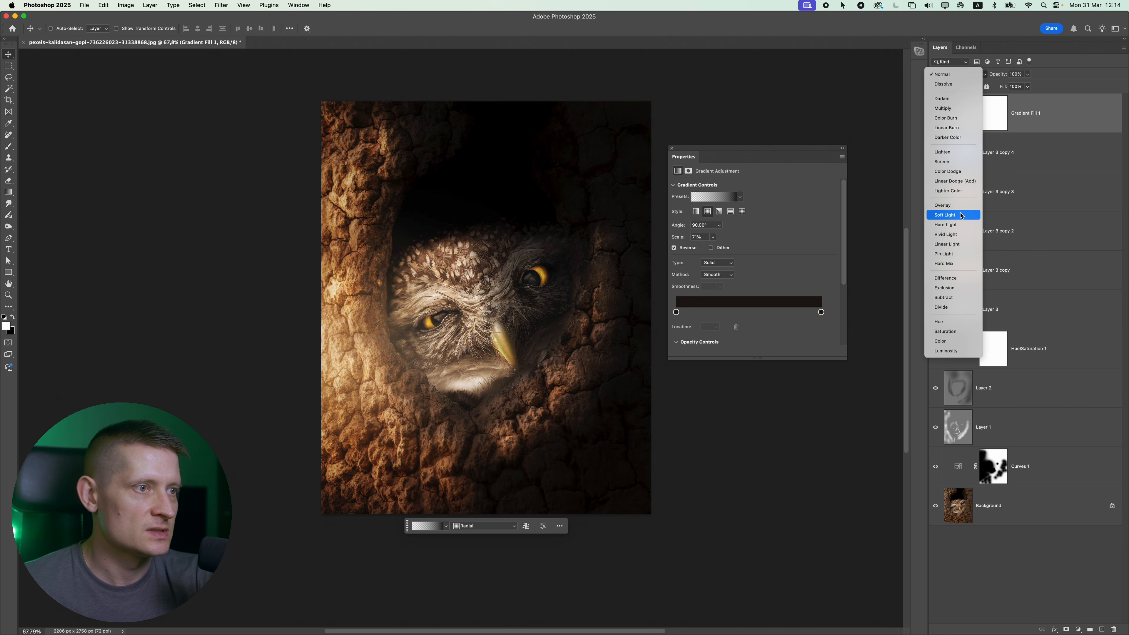
pyautogui.click(960, 215)
pyautogui.press('super+0')
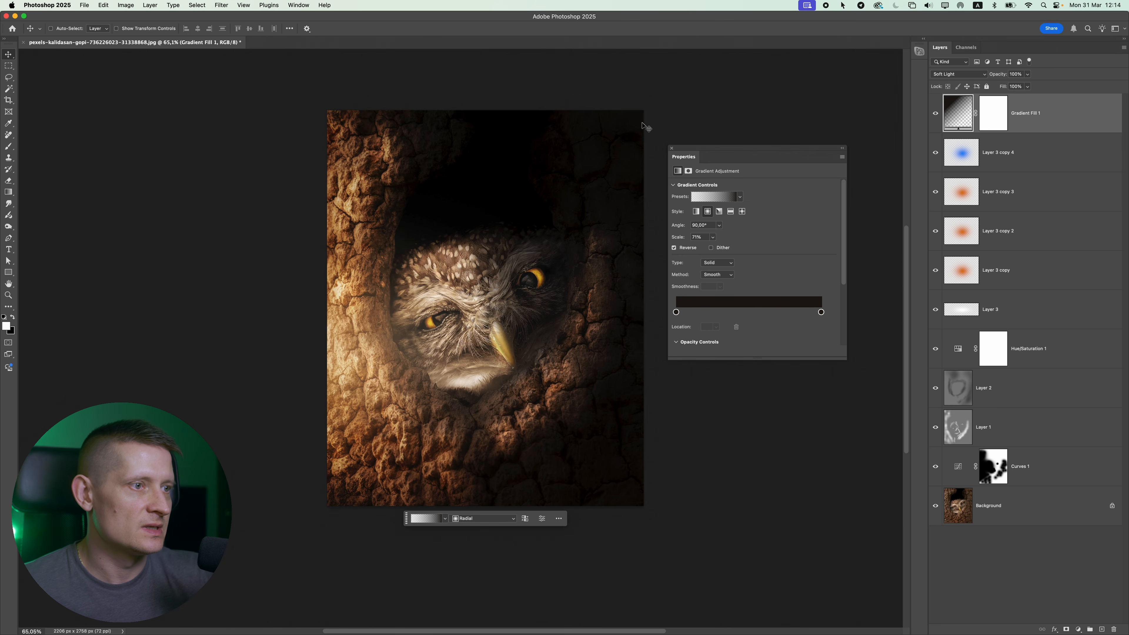
pyautogui.moveTo(1027, 74); pyautogui.dragTo(1004, 89)
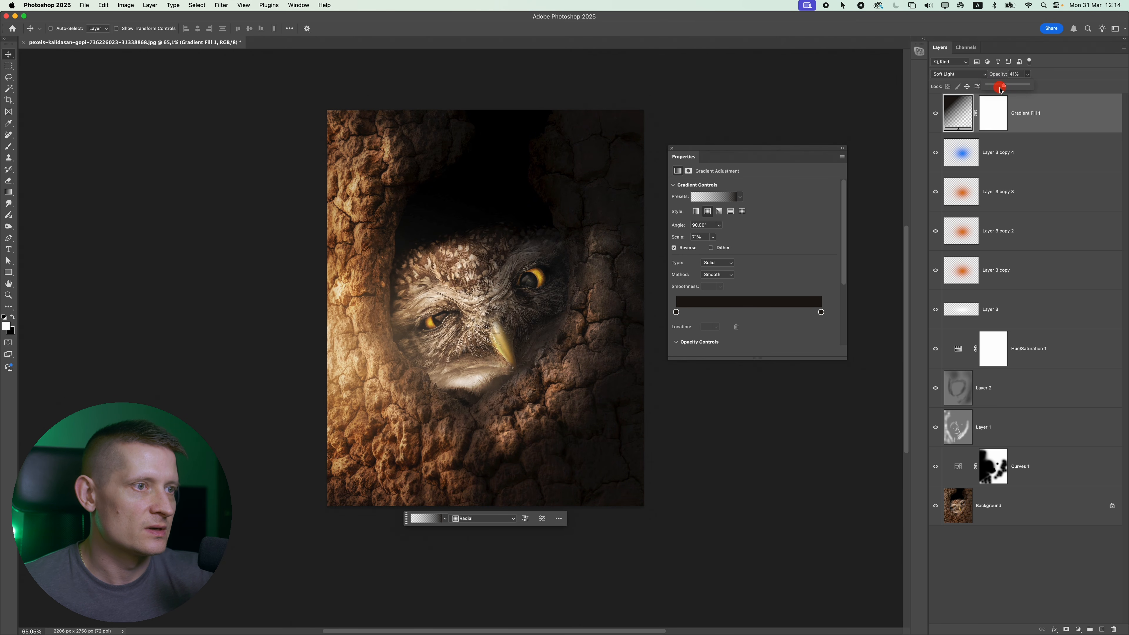
pyautogui.scroll(-5, 460, 252)
pyautogui.scroll(5, 460, 252)
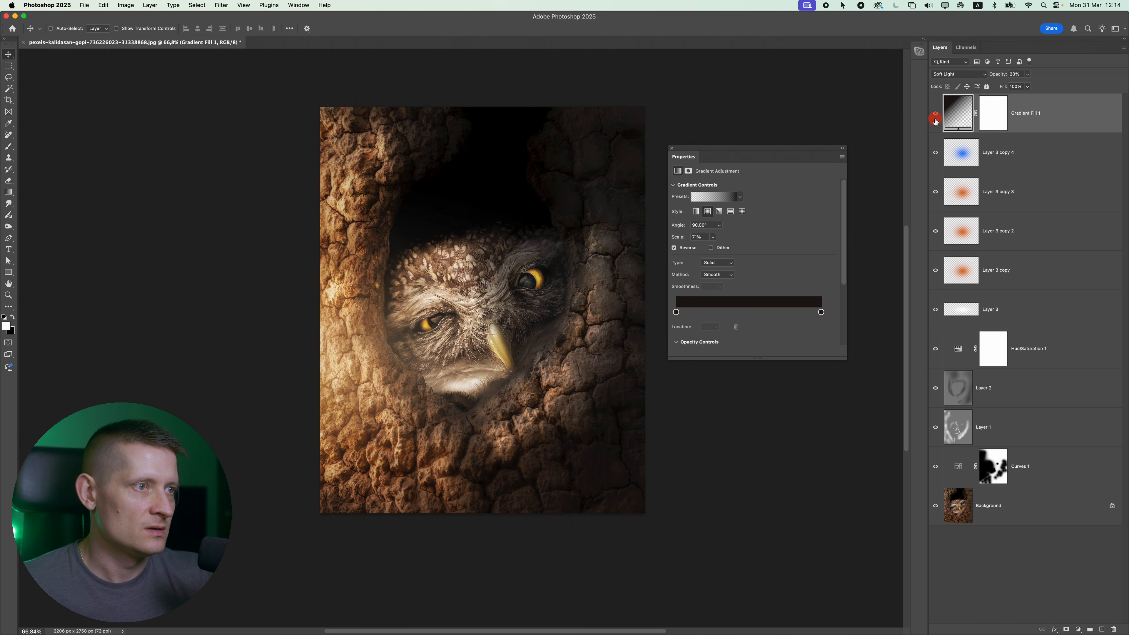
pyautogui.scroll(-5, 454, 269)
pyautogui.scroll(3, 454, 269)
pyautogui.scroll(3, 455, 268)
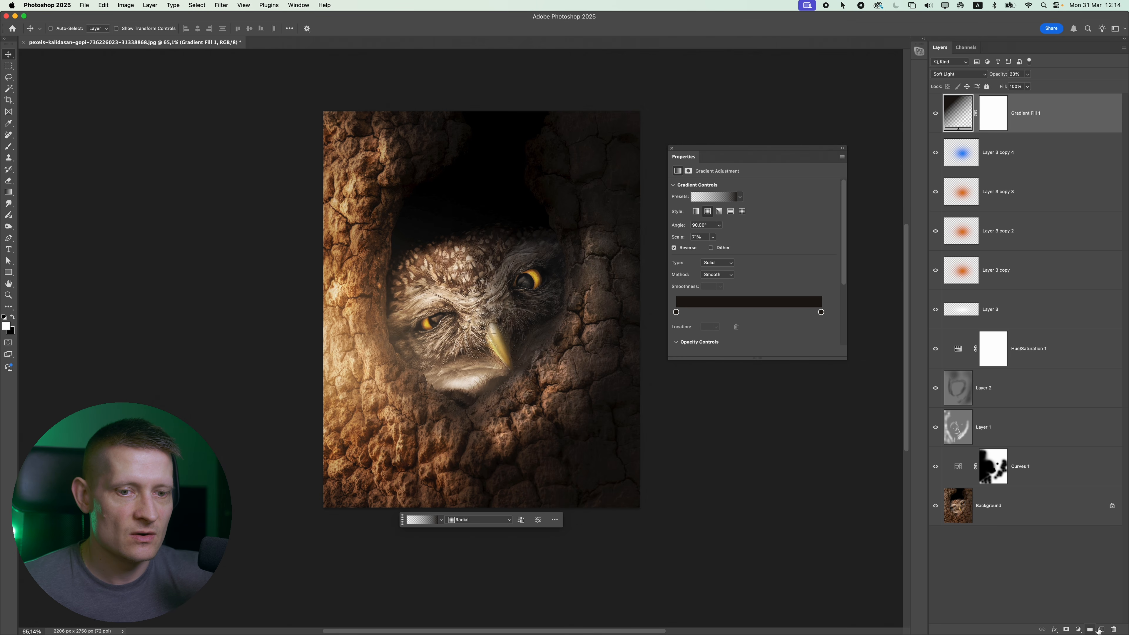
# - Stamp all visible layers onto a new top layer and convert that layer to a Smart Object
pyautogui.scroll(2, 484, 391)
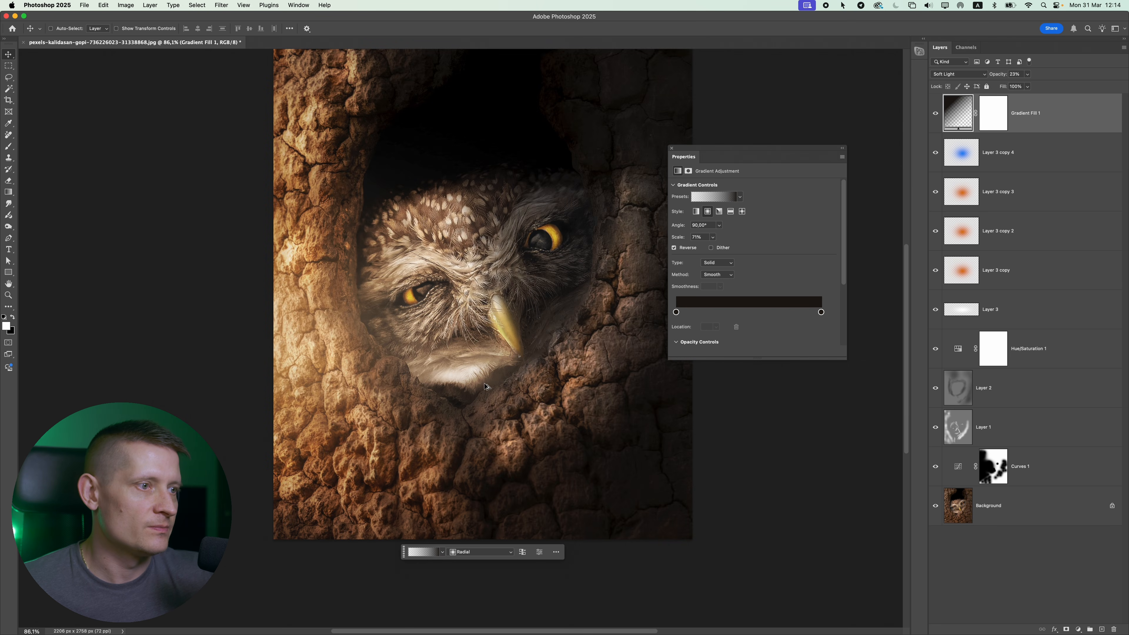
pyautogui.click(1100, 628)
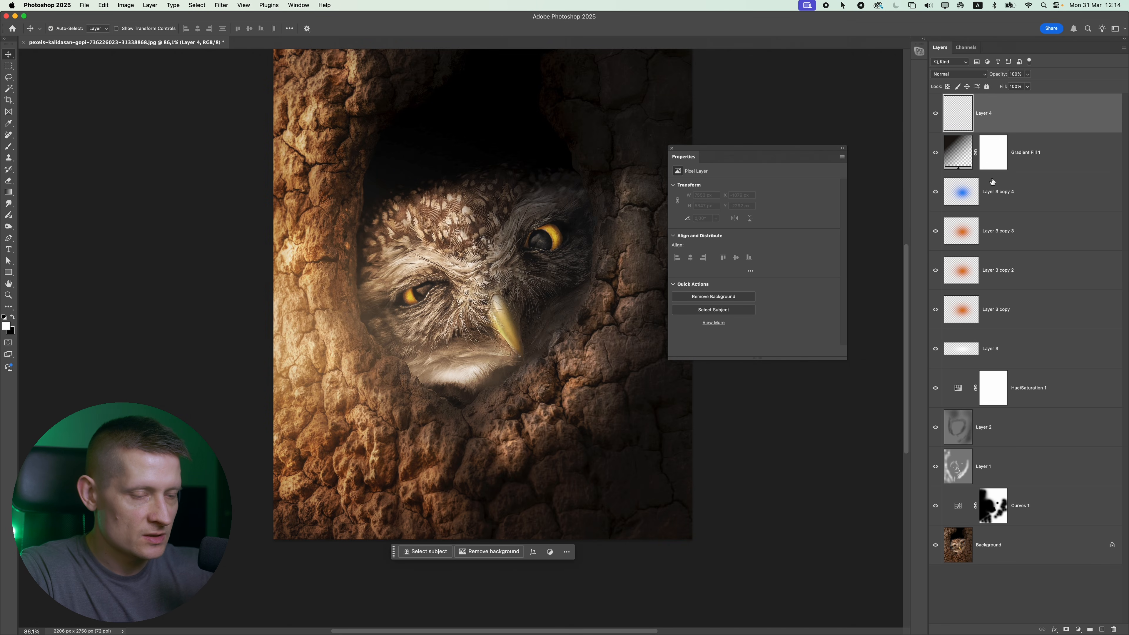
pyautogui.press('super+alt+shift+e')
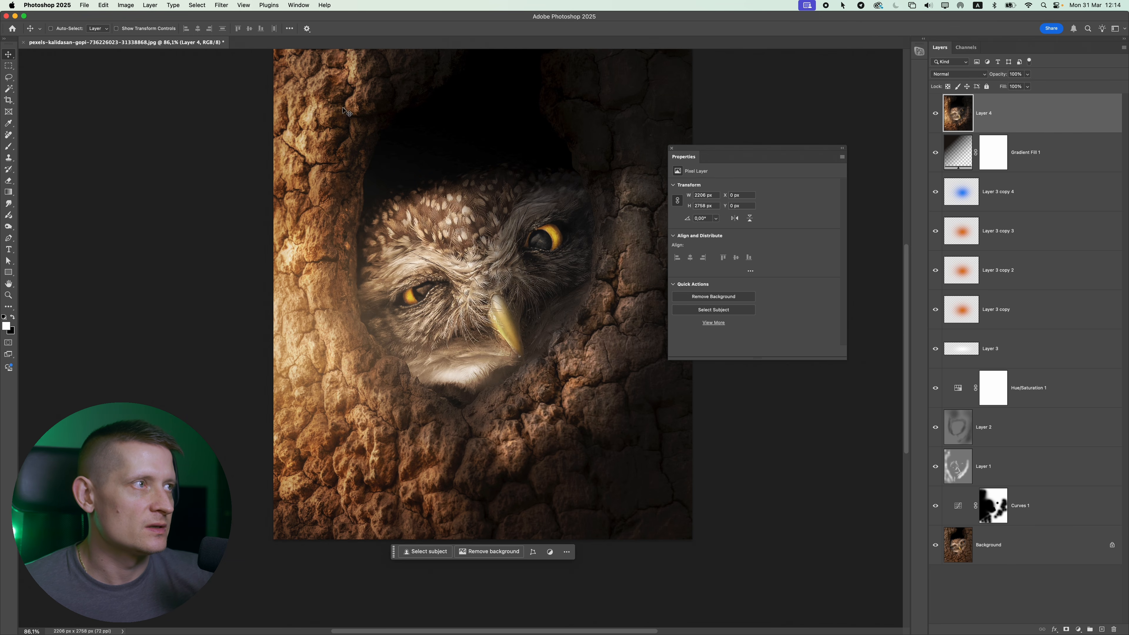
pyautogui.rightClick(1051, 119)
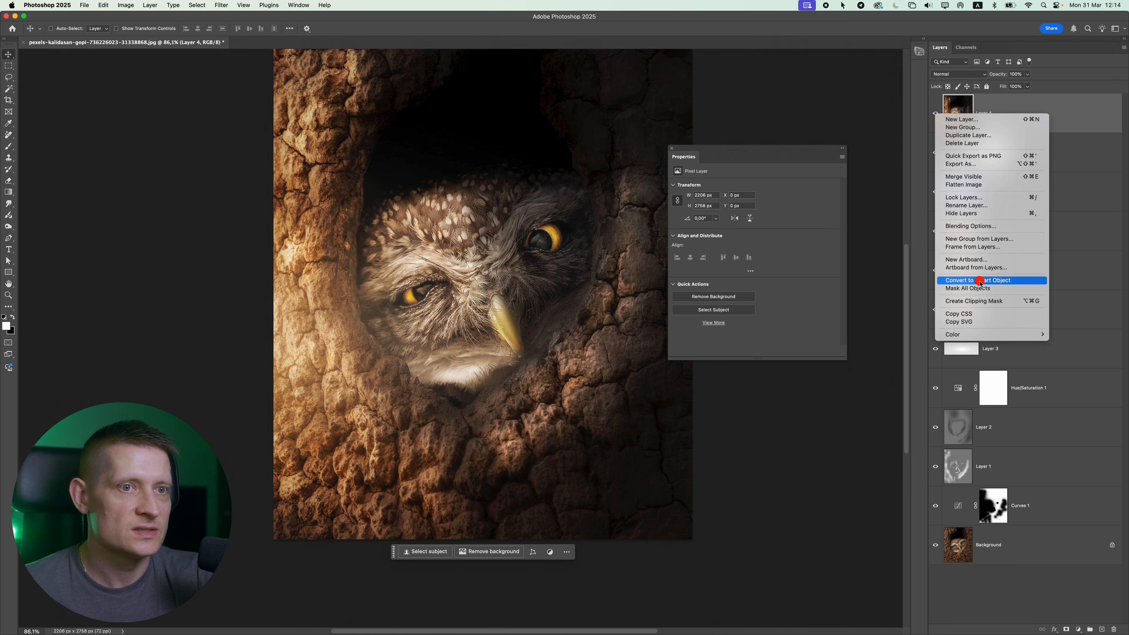
pyautogui.click(996, 281)
# - Open the merged layer in the Camera Raw filter and lower Exposure to -0.25
pyautogui.click(244, 4)
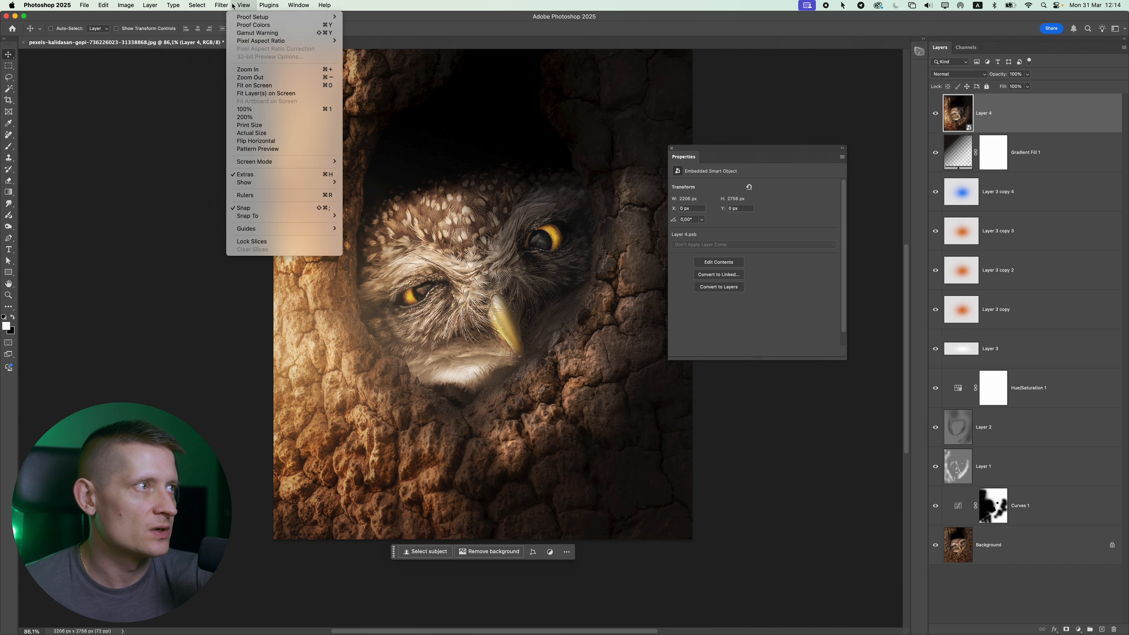
pyautogui.click(262, 70)
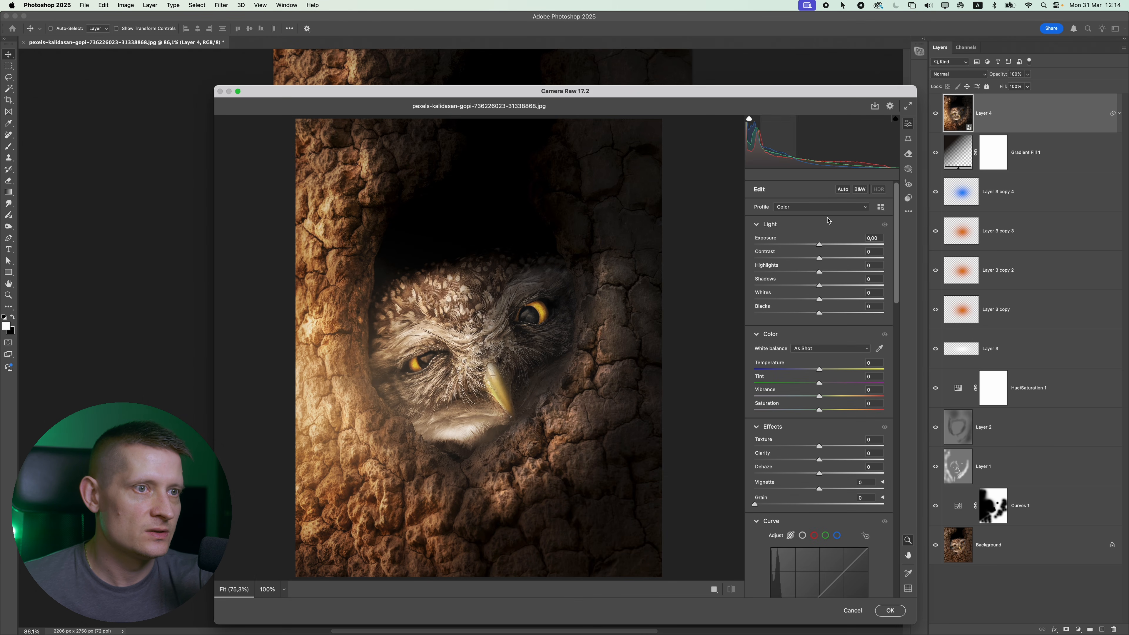
pyautogui.moveTo(818, 245); pyautogui.dragTo(807, 249)
pyautogui.moveTo(550, 333); pyautogui.dragTo(524, 333)
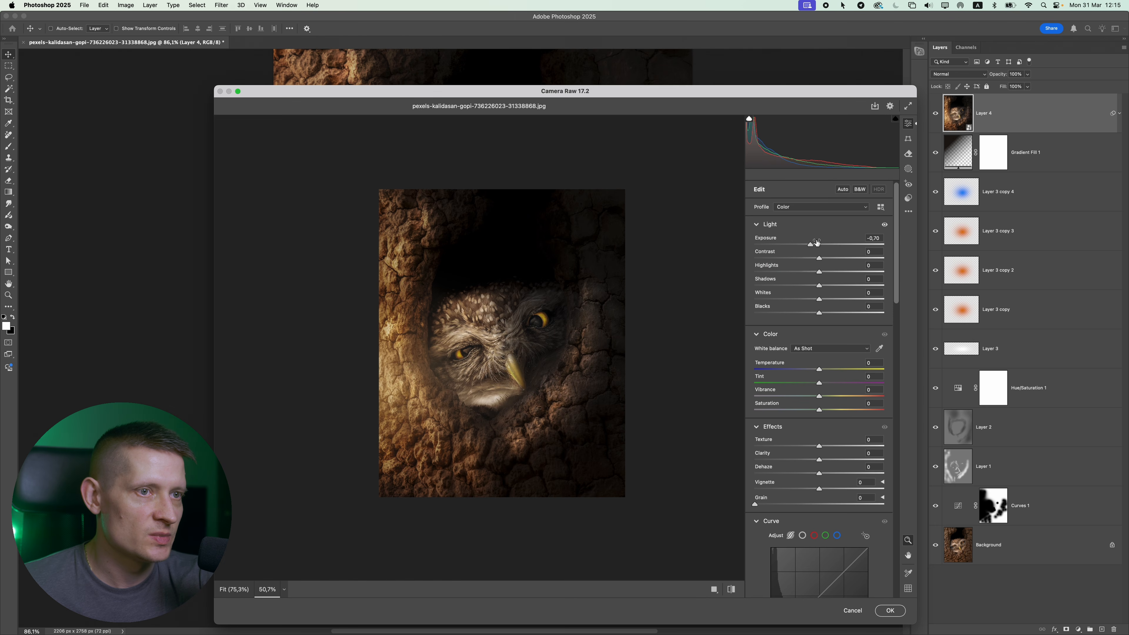
pyautogui.moveTo(813, 244); pyautogui.dragTo(816, 247)
pyautogui.moveTo(481, 333); pyautogui.dragTo(490, 330)
# - Set Contrast to +10, Highlights to +12, Shadows to +22, Whites to +11 and Blacks to +14, leaving the white balance at As Shot
pyautogui.moveTo(821, 257); pyautogui.dragTo(845, 285)
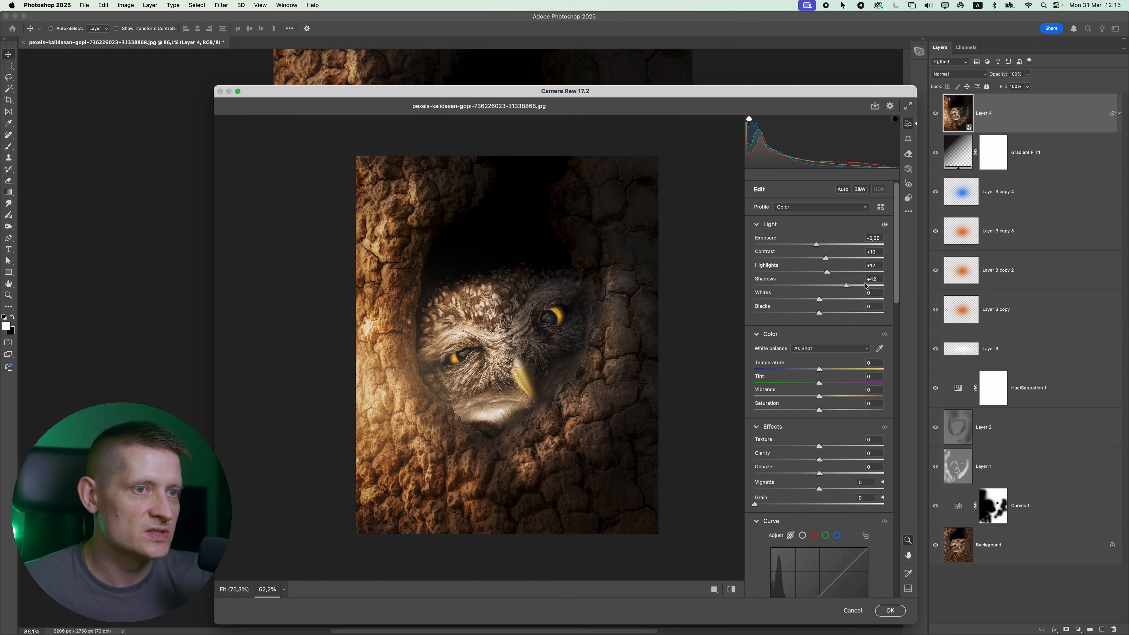
pyautogui.moveTo(846, 286)
pyautogui.mouseDown()
pyautogui.moveTo(777, 288)
pyautogui.moveTo(864, 290)
pyautogui.moveTo(836, 292)
pyautogui.mouseUp()
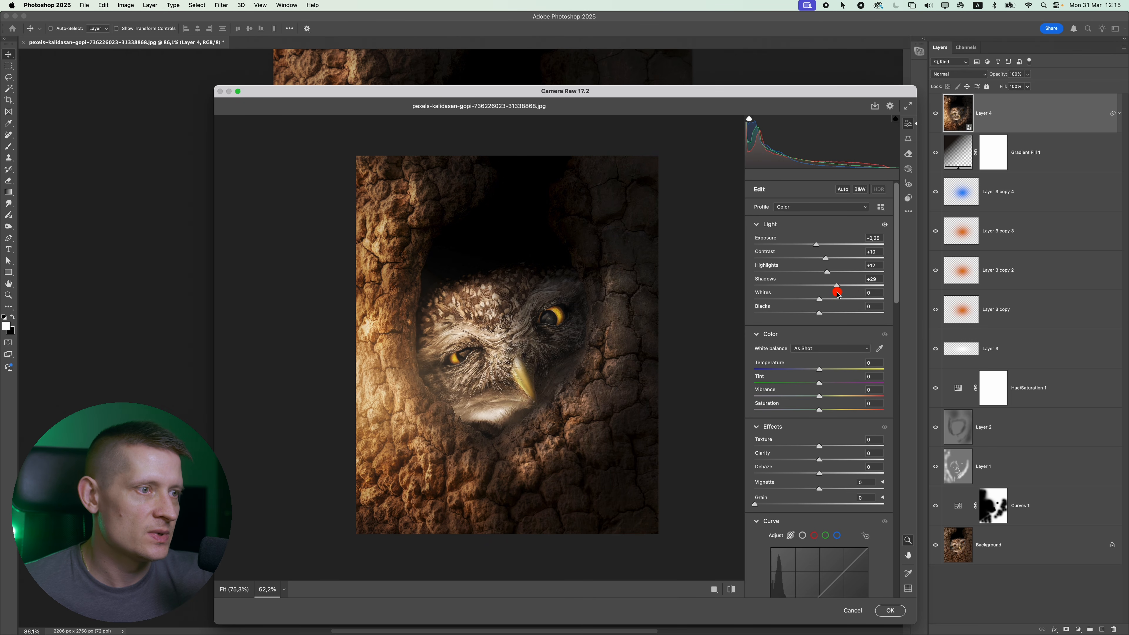
pyautogui.moveTo(834, 295)
pyautogui.mouseDown()
pyautogui.moveTo(838, 314)
pyautogui.moveTo(828, 314)
pyautogui.mouseUp()
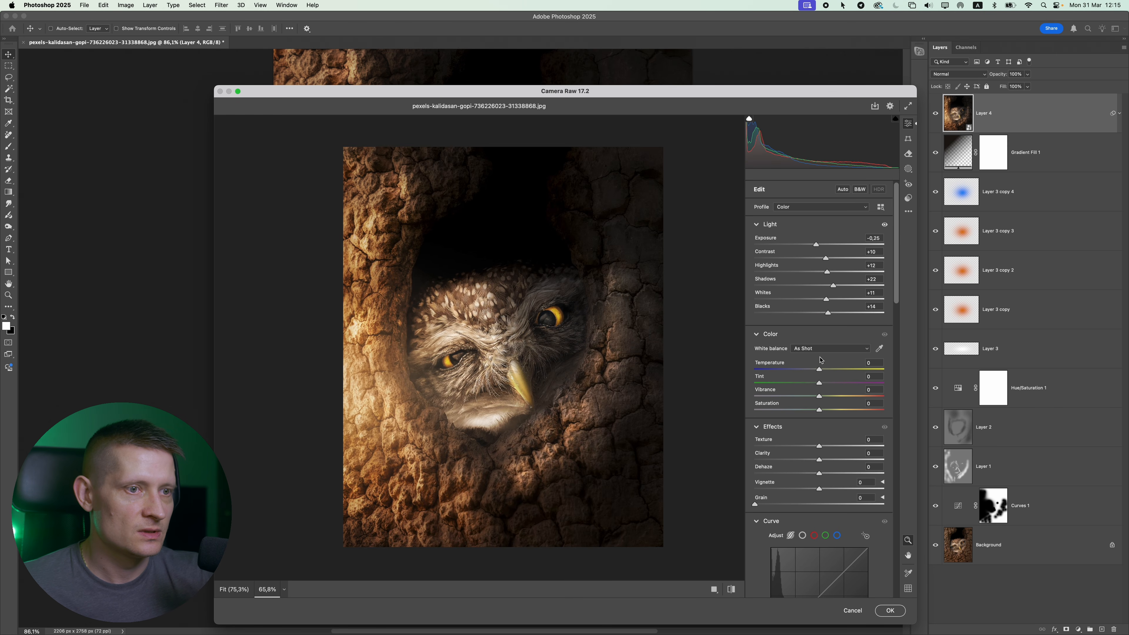
pyautogui.moveTo(818, 369); pyautogui.dragTo(838, 371)
pyautogui.press('super+z')
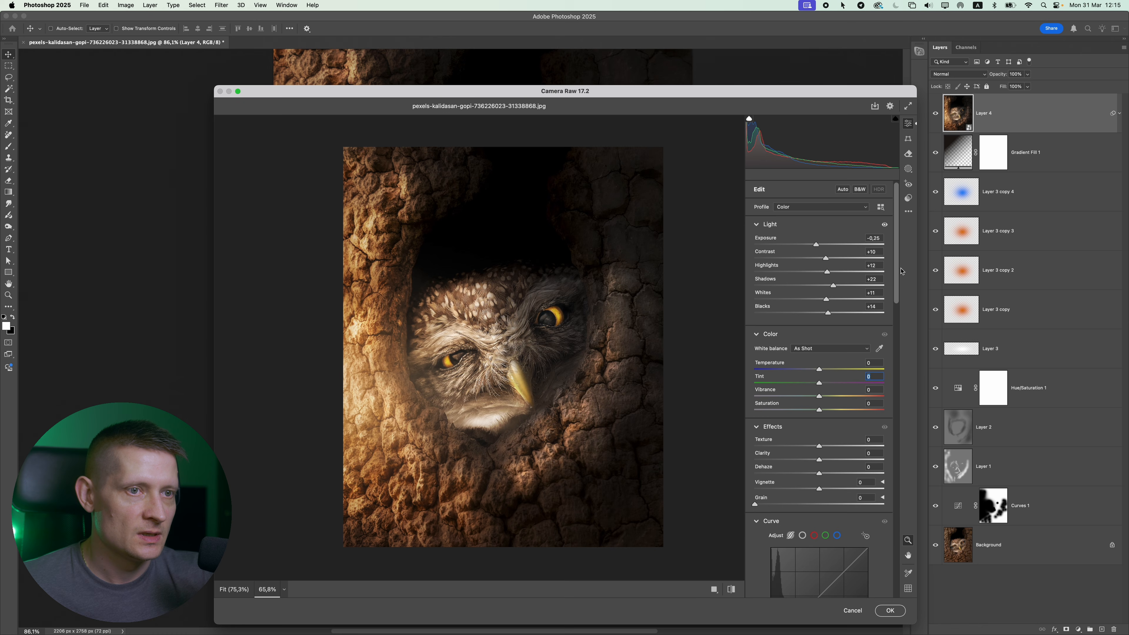
# - Soften the photo with Texture at -42 and add Clarity of +18
pyautogui.moveTo(896, 269); pyautogui.dragTo(895, 313)
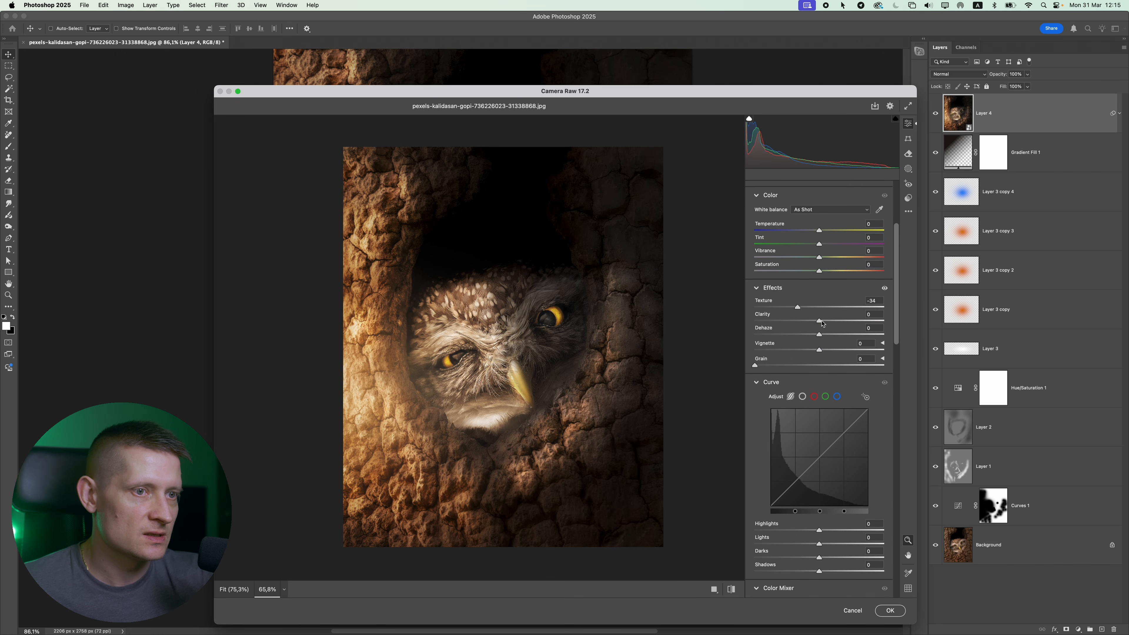
pyautogui.moveTo(823, 324)
pyautogui.mouseDown()
pyautogui.moveTo(852, 324)
pyautogui.moveTo(837, 326)
pyautogui.mouseUp()
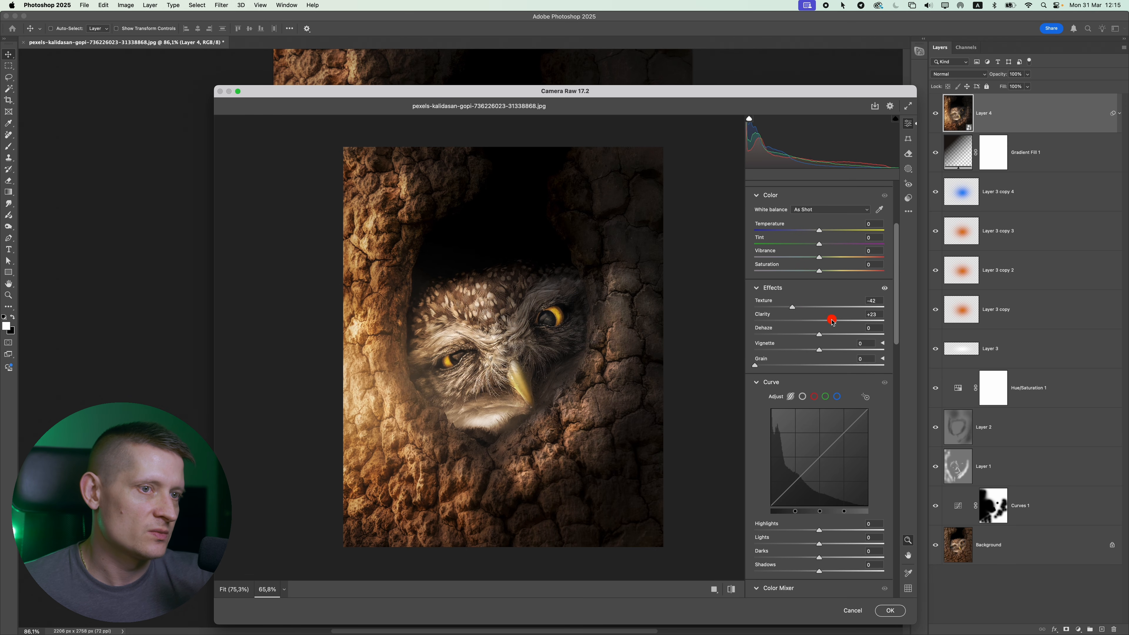
pyautogui.moveTo(834, 320); pyautogui.dragTo(828, 321)
pyautogui.moveTo(581, 336)
pyautogui.mouseDown()
pyautogui.moveTo(527, 335)
pyautogui.moveTo(581, 334)
pyautogui.mouseUp()
# - Adjust the parametric curve to Highlights +6, Lights -4, Darks +1 and Shadows +3, and raise the Oranges saturation to +34
pyautogui.scroll(-3, 895, 305)
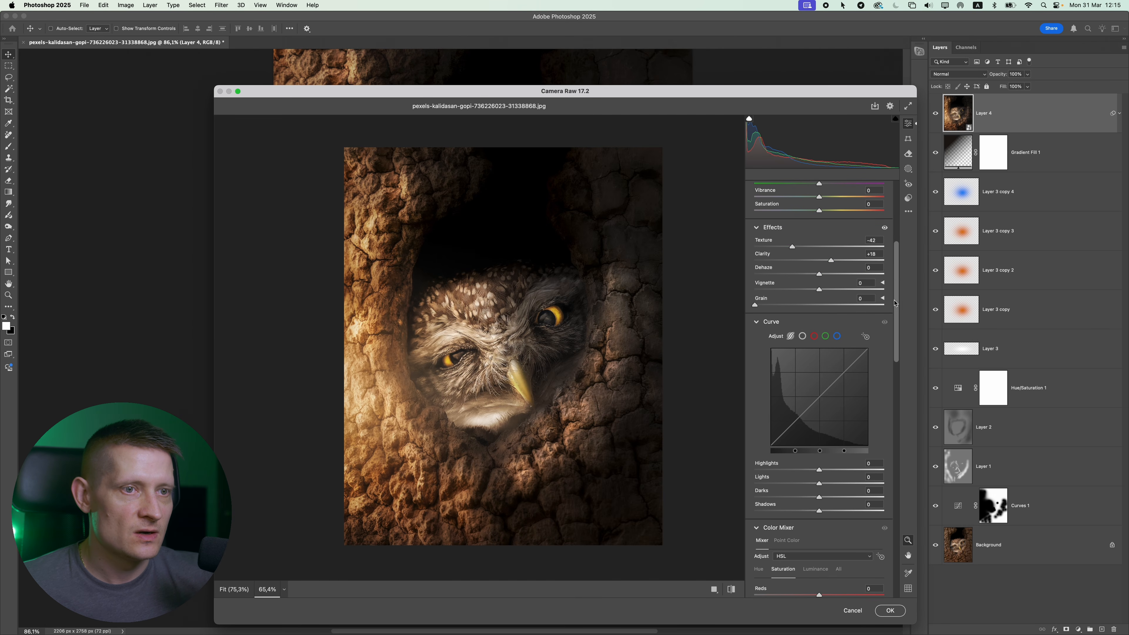
pyautogui.scroll(-6, 890, 297)
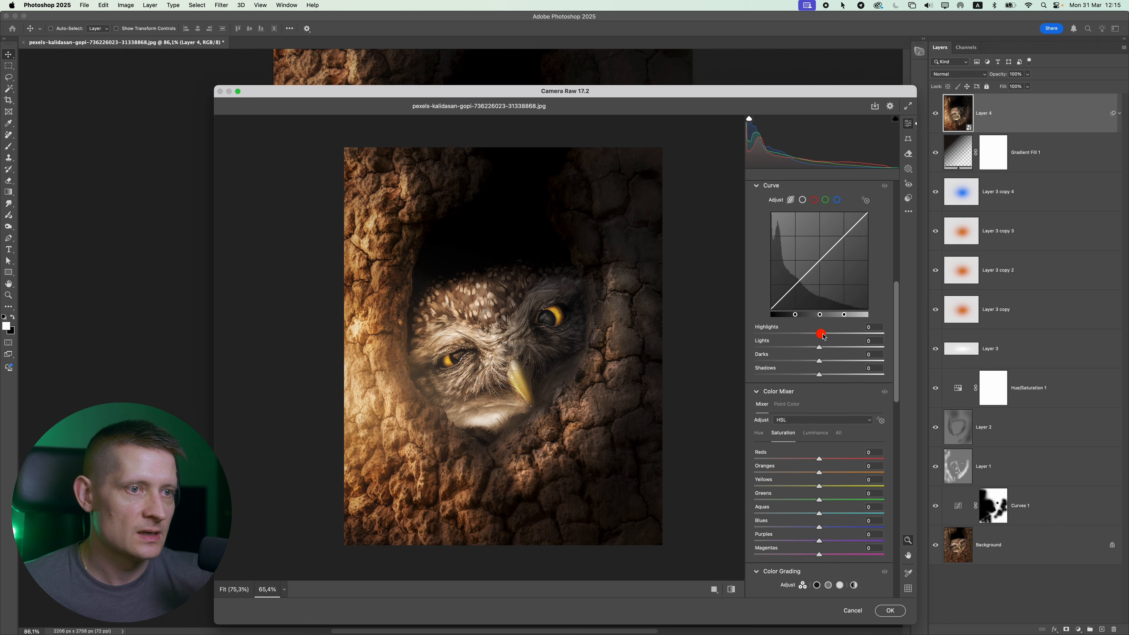
pyautogui.moveTo(822, 334); pyautogui.dragTo(825, 375)
pyautogui.scroll(-3, 825, 375)
pyautogui.moveTo(819, 365)
pyautogui.mouseDown()
pyautogui.moveTo(842, 365)
pyautogui.moveTo(784, 366)
pyautogui.moveTo(841, 365)
pyautogui.mouseUp()
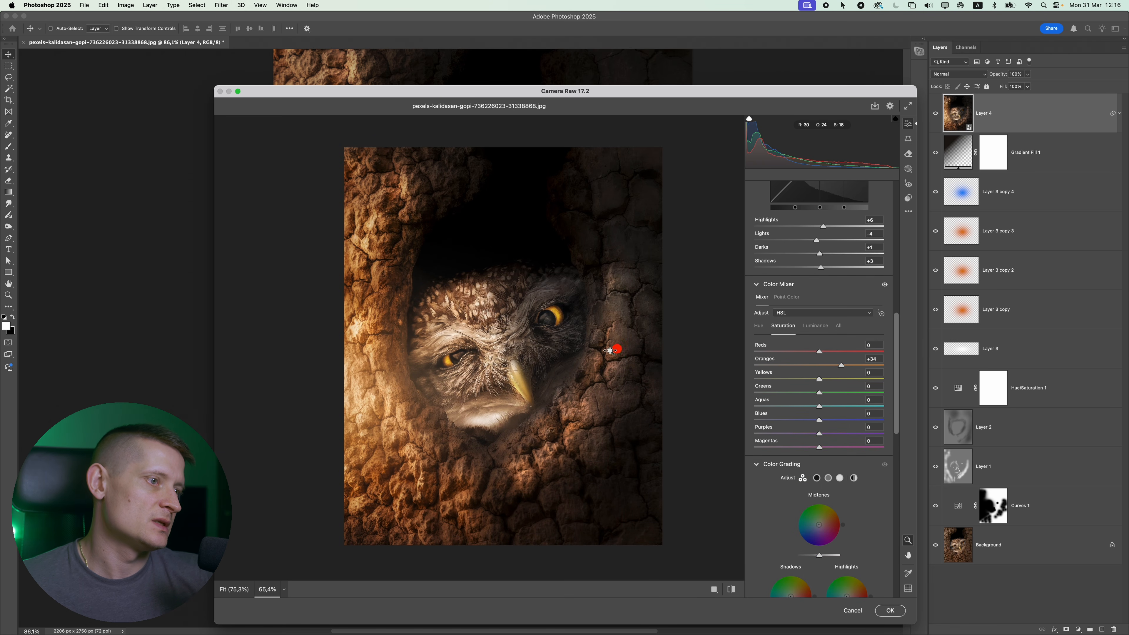
# - Lower the Yellows saturation in the Color Mixer
pyautogui.scroll(-3, 605, 348)
pyautogui.scroll(2, 595, 352)
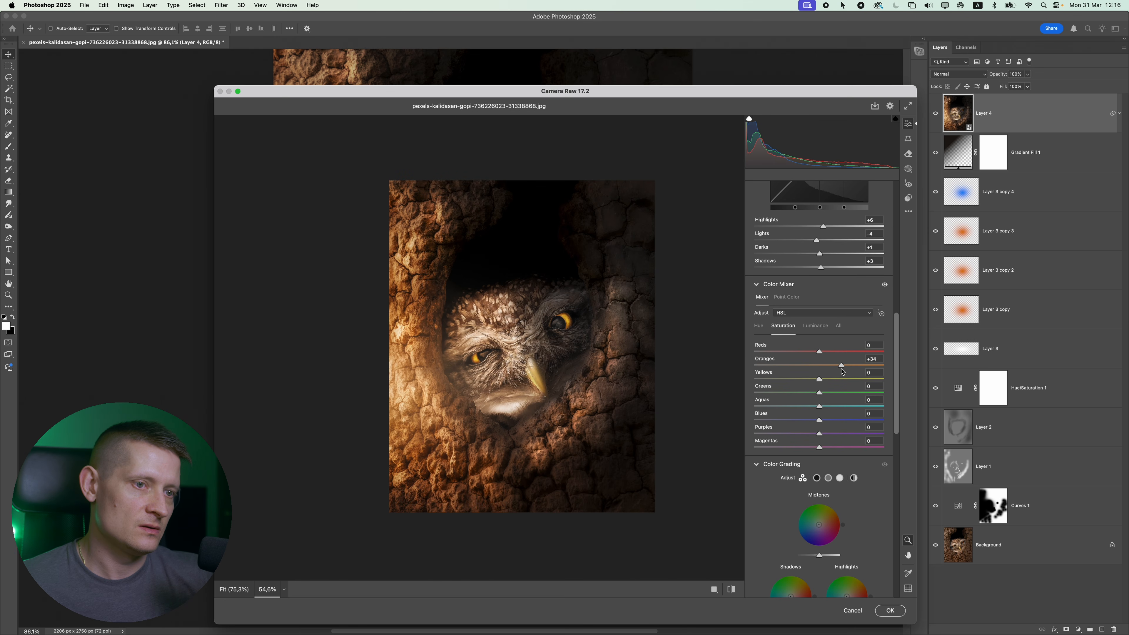
pyautogui.moveTo(832, 369); pyautogui.dragTo(802, 377)
pyautogui.moveTo(674, 367); pyautogui.dragTo(655, 353)
# - Calibrate Red Primary to Hue -10 and Saturation +14, Green Primary to Hue +17 and Saturation -14, and apply the Camera Raw filter
pyautogui.moveTo(899, 352); pyautogui.dragTo(888, 529)
pyautogui.moveTo(822, 493)
pyautogui.mouseDown()
pyautogui.moveTo(790, 494)
pyautogui.moveTo(865, 491)
pyautogui.moveTo(806, 497)
pyautogui.moveTo(843, 495)
pyautogui.moveTo(810, 498)
pyautogui.moveTo(850, 507)
pyautogui.moveTo(827, 507)
pyautogui.mouseUp()
pyautogui.moveTo(591, 363)
pyautogui.mouseDown()
pyautogui.moveTo(525, 374)
pyautogui.moveTo(584, 374)
pyautogui.mouseUp()
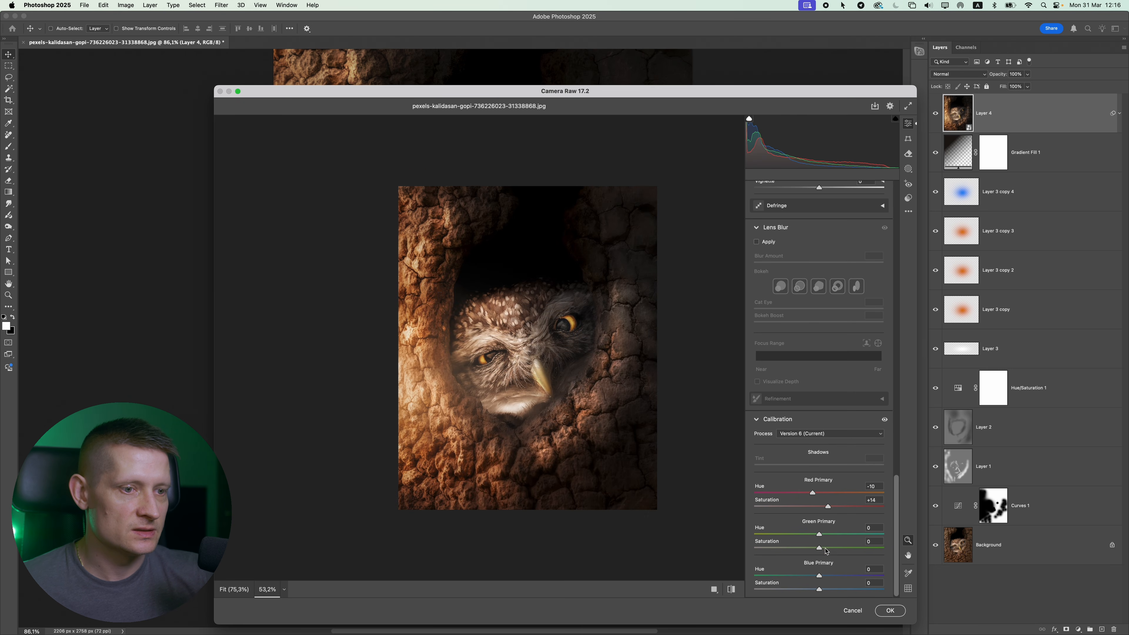
pyautogui.moveTo(819, 535)
pyautogui.mouseDown()
pyautogui.moveTo(795, 536)
pyautogui.moveTo(835, 538)
pyautogui.moveTo(810, 545)
pyautogui.mouseUp()
pyautogui.scroll(-5, 560, 427)
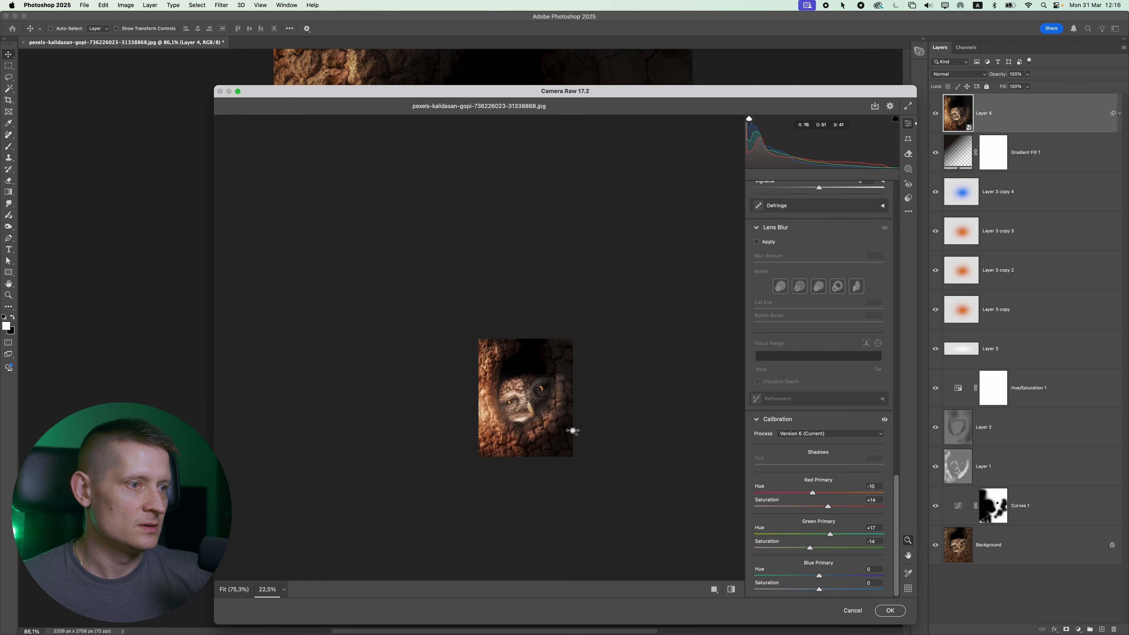
pyautogui.scroll(6, 587, 426)
pyautogui.click(888, 609)
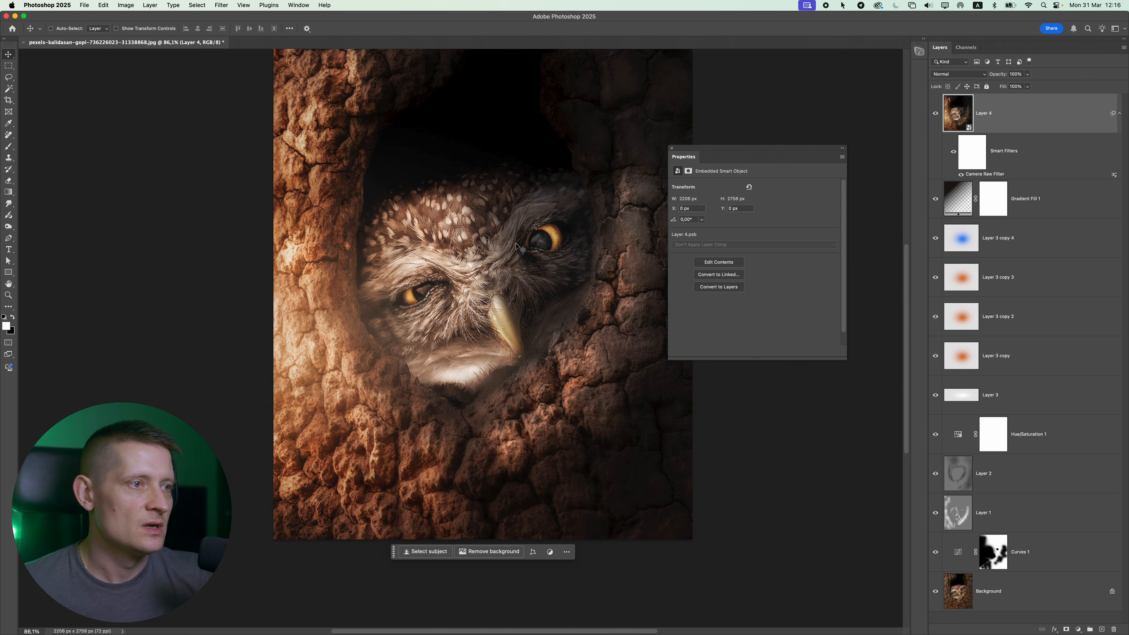
# - Add a Color Balance adjustment layer above the graded layer, set midtones Cyan-Red to +7 and adjust the Yellow-Blue balance
pyautogui.scroll(-5, 489, 255)
pyautogui.scroll(6, 486, 250)
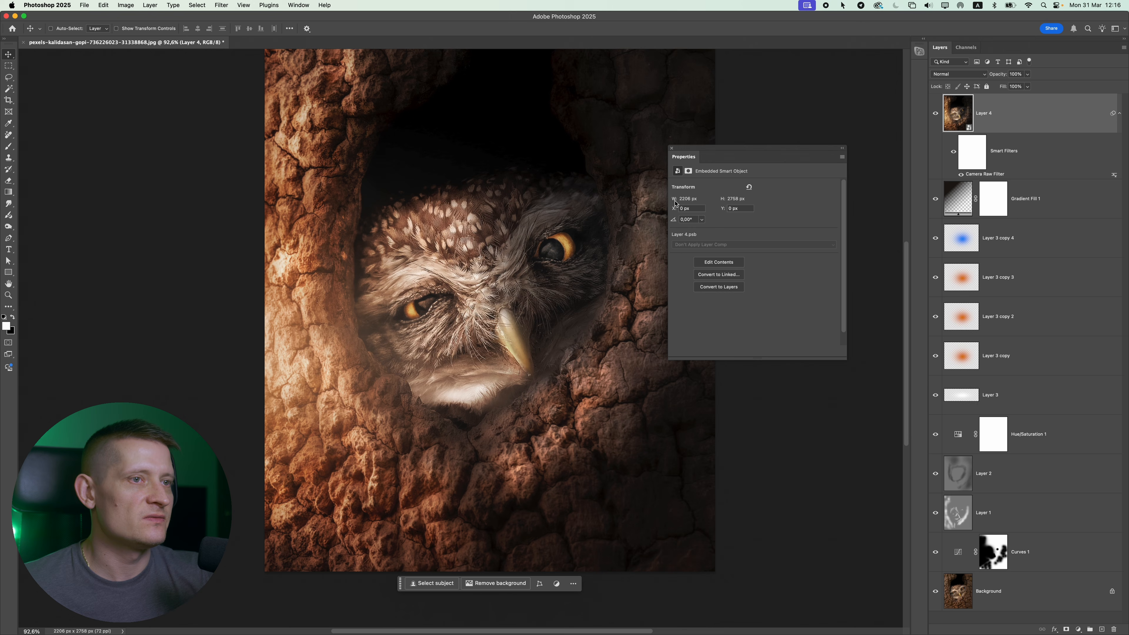
pyautogui.click(1079, 630)
pyautogui.click(1096, 574)
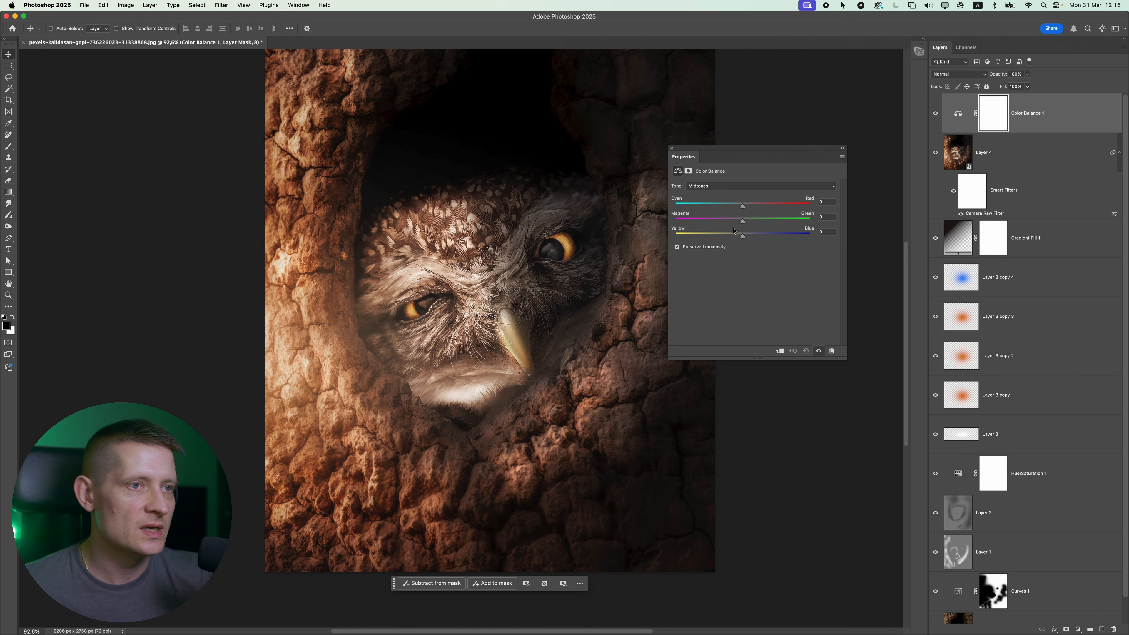
pyautogui.moveTo(746, 206); pyautogui.dragTo(731, 238)
pyautogui.scroll(-5, 504, 257)
pyautogui.scroll(2, 504, 257)
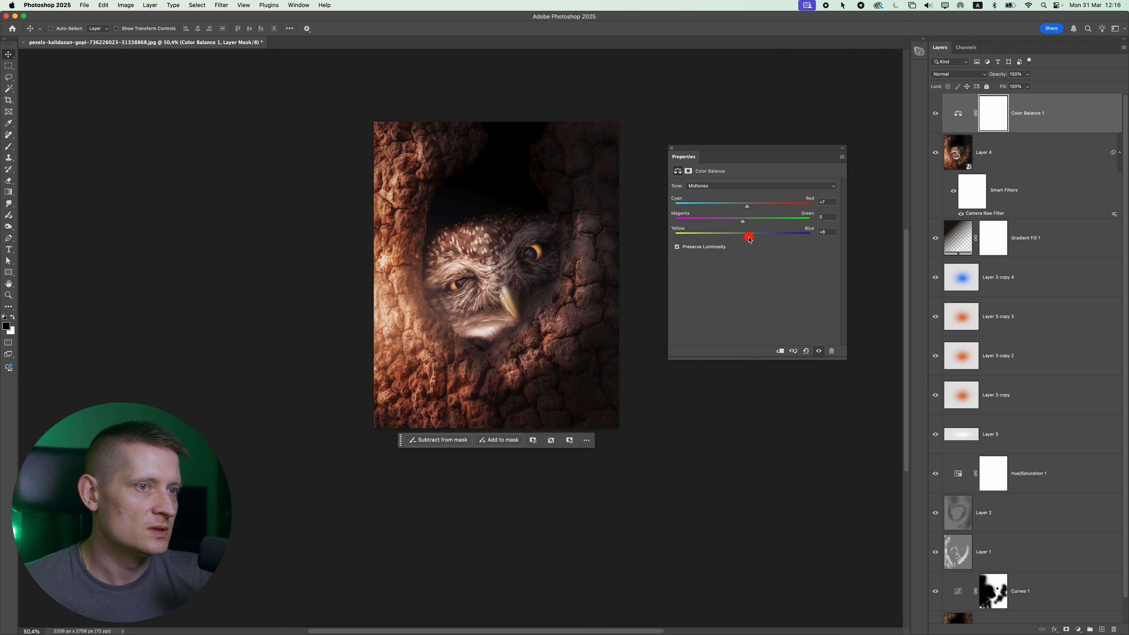